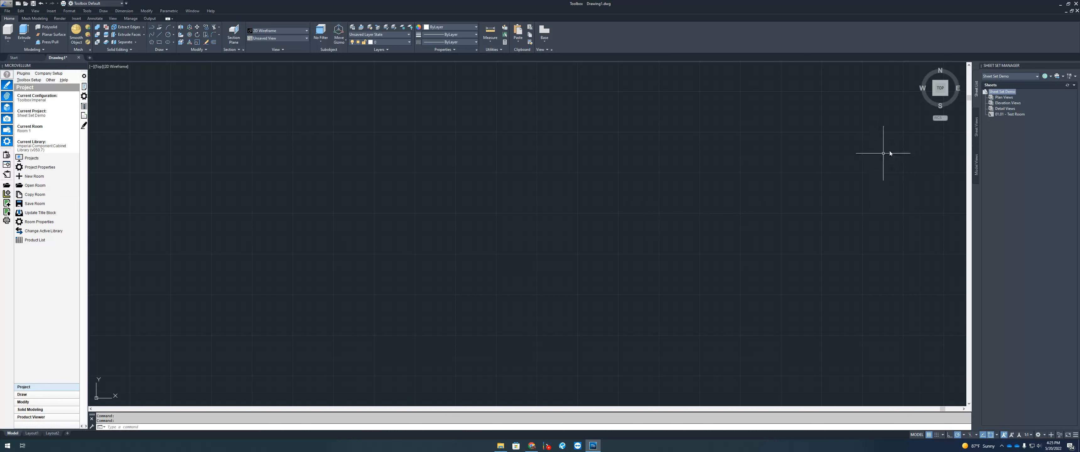
# Step: Close the Sheet Set Demo sheet set in the Sheet Set Manager
pyautogui.click(1039, 77)
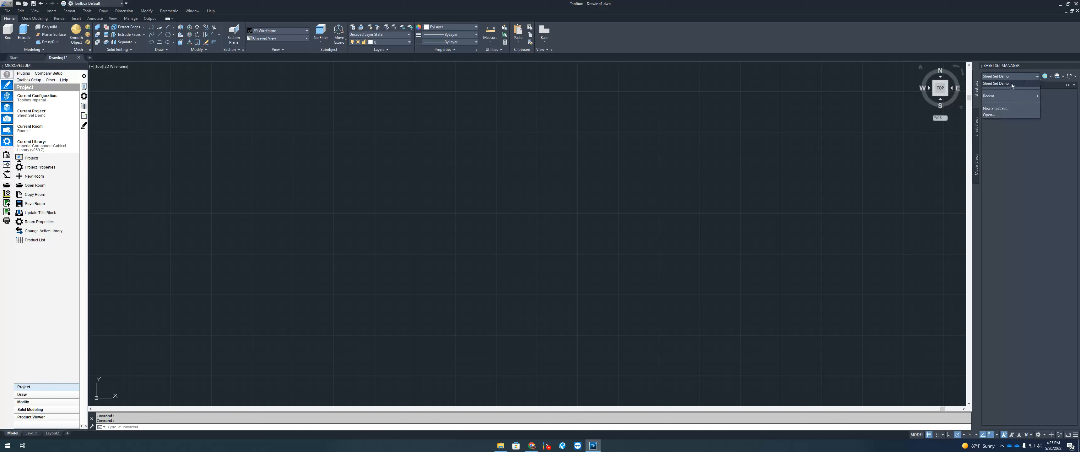
pyautogui.click(999, 83)
pyautogui.rightClick(1014, 92)
pyautogui.click(1032, 96)
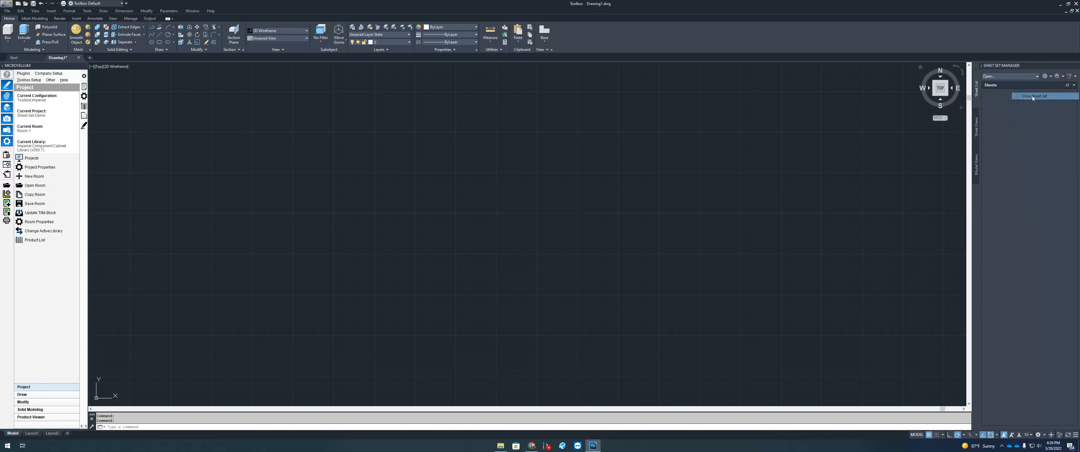
pyautogui.click(753, 177)
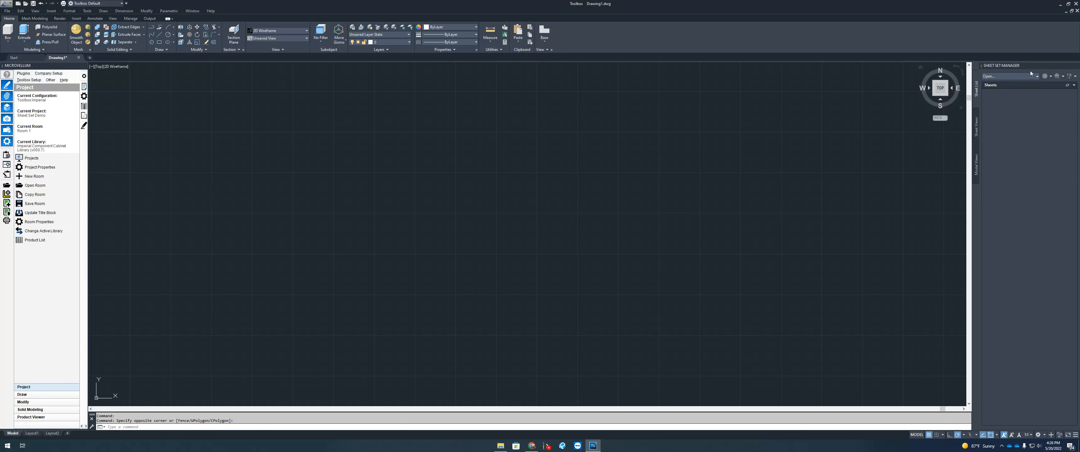
# Step: Reopen the Sheet Set Manager palette with the SSM command and bring up the Projects list
pyautogui.click(1077, 65)
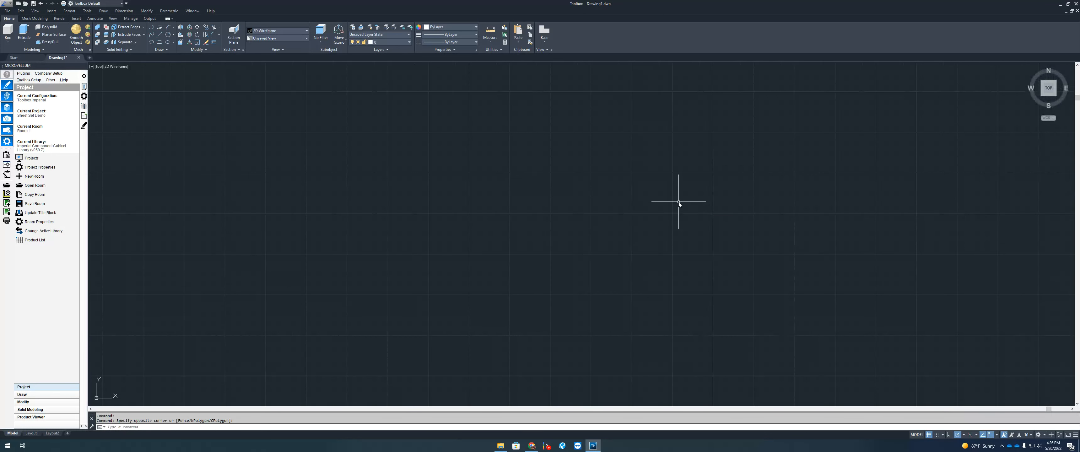
pyautogui.write('SSM')
pyautogui.press('Return')
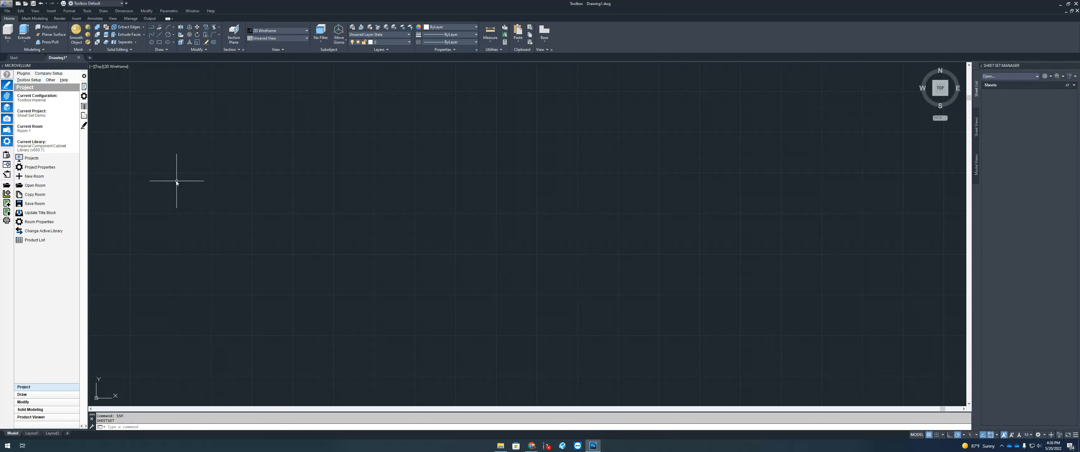
pyautogui.click(44, 159)
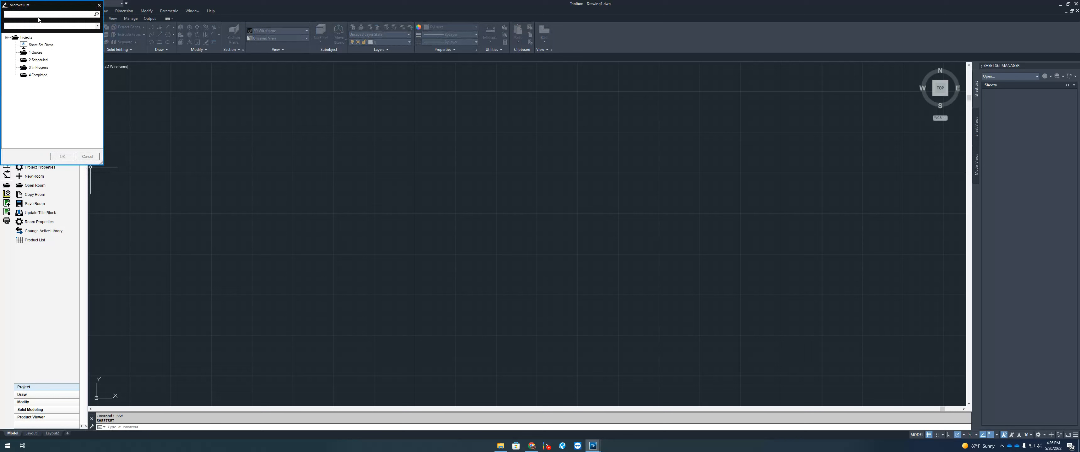
# Step: Add a new project named SSM Demo under Projects
pyautogui.rightClick(28, 38)
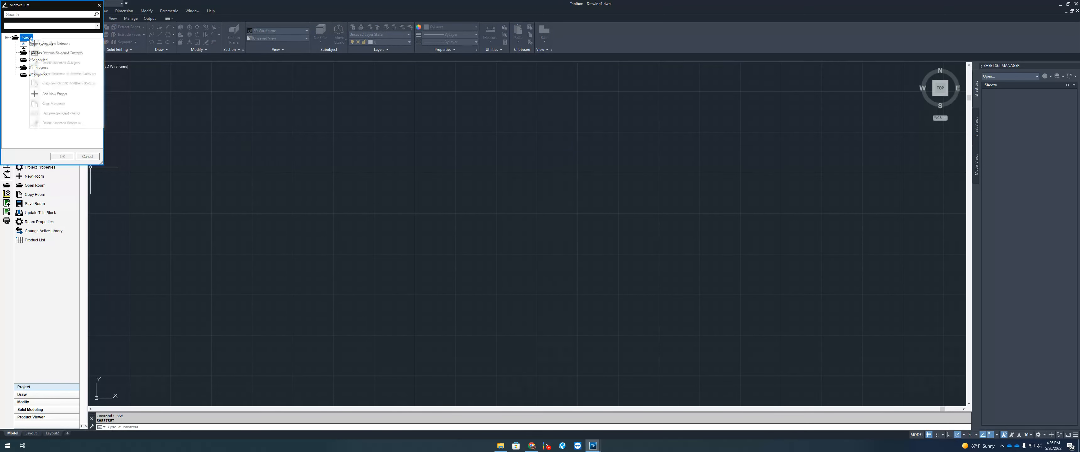
pyautogui.click(69, 94)
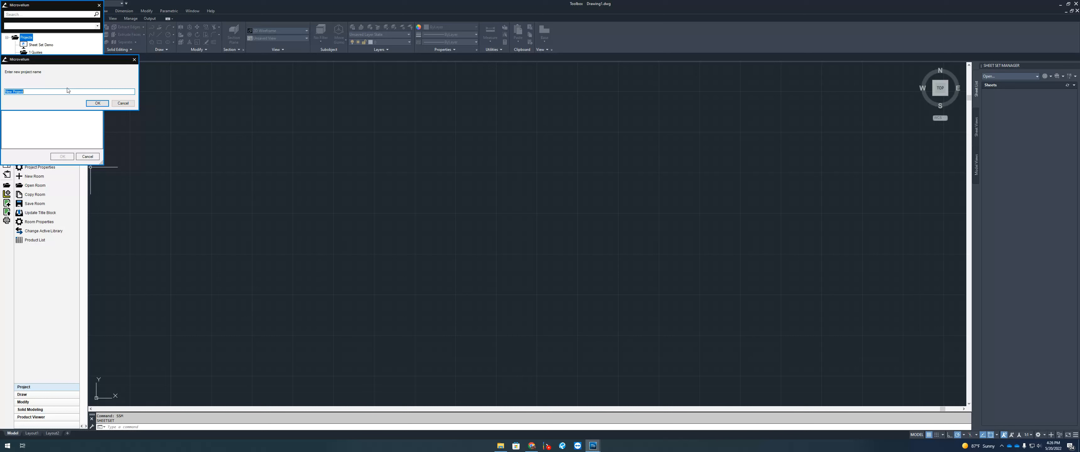
pyautogui.write('Sh')
pyautogui.click(96, 104)
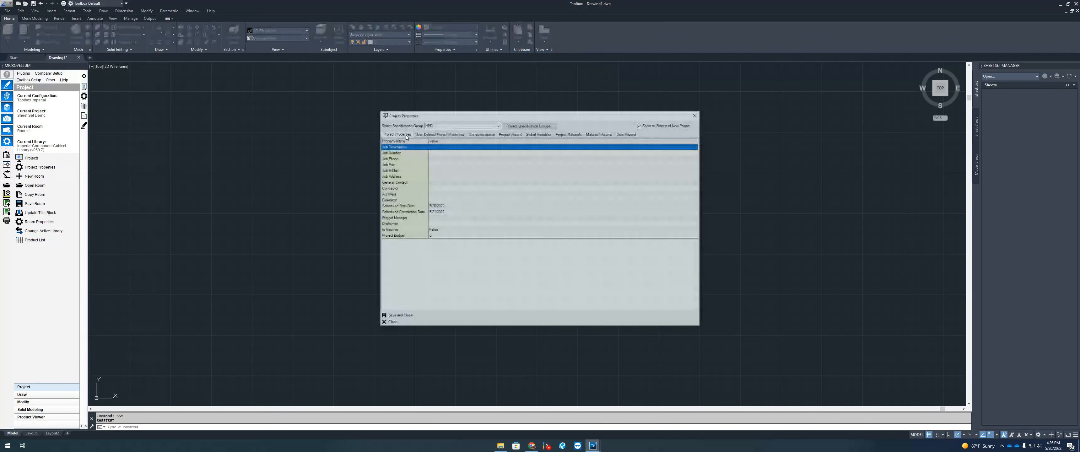
# Step: Save the project properties and create room '101 Break Room' in SSM Demo
pyautogui.click(429, 316)
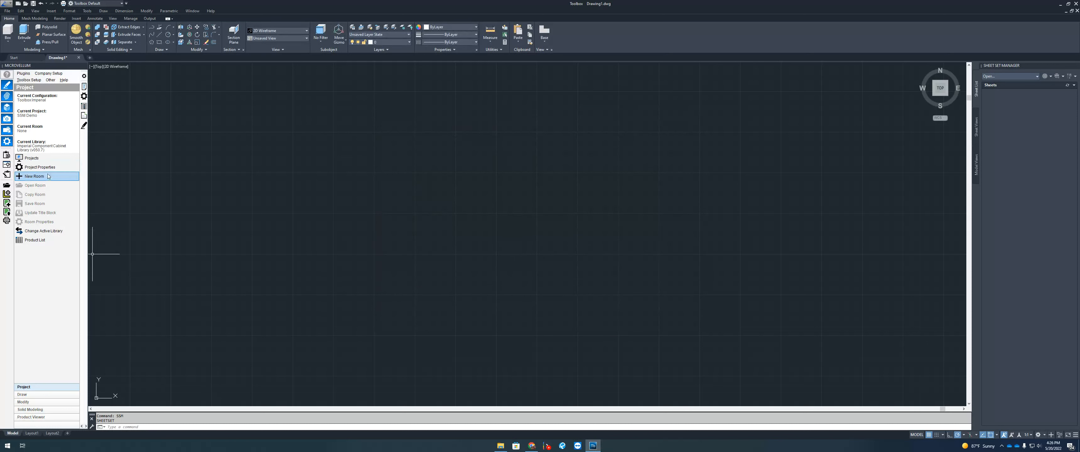
pyautogui.click(48, 176)
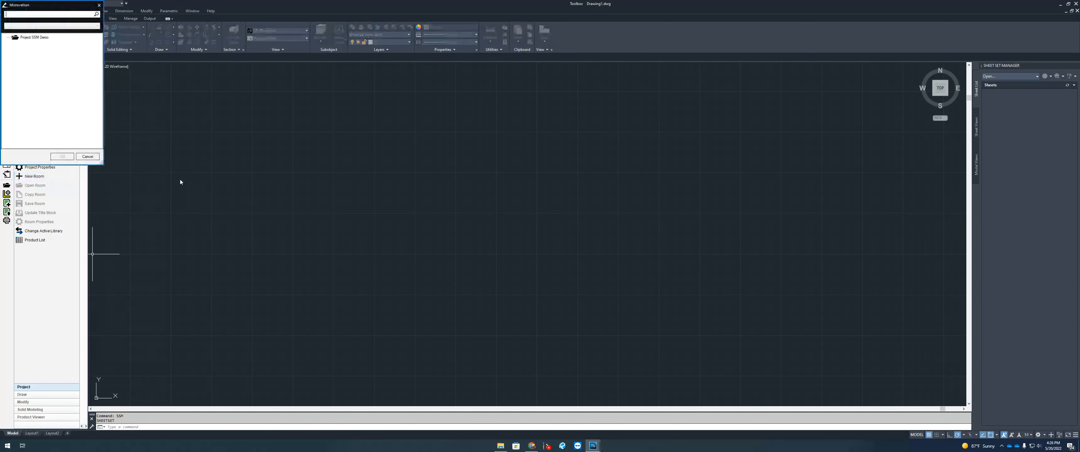
pyautogui.doubleClick(37, 37)
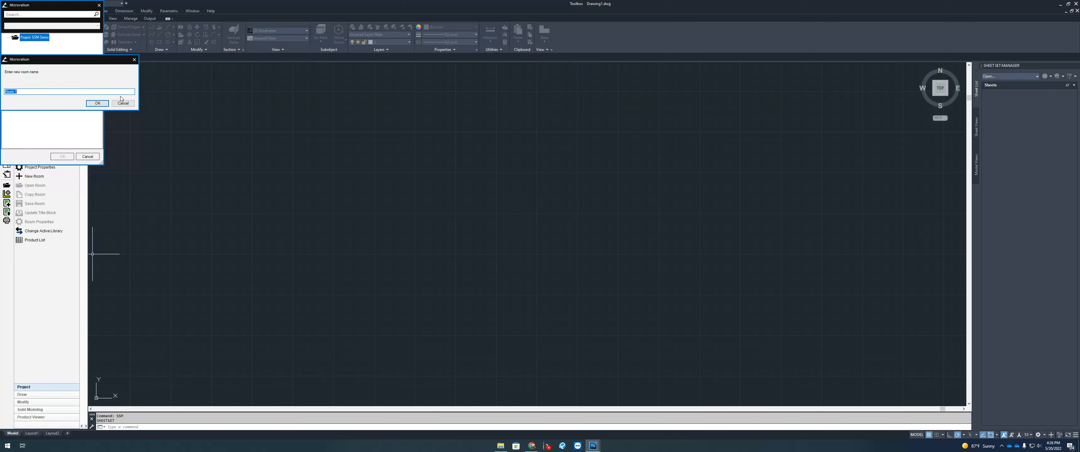
pyautogui.write('Break Roo')
pyautogui.press('BackSpace')
pyautogui.press('BackSpace')
pyautogui.press('BackSpace')
pyautogui.press('BackSpace')
pyautogui.press('BackSpace')
pyautogui.press('BackSpace')
pyautogui.press('BackSpace')
pyautogui.press('BackSpace')
pyautogui.press('BackSpace')
pyautogui.write('101 Break Room')
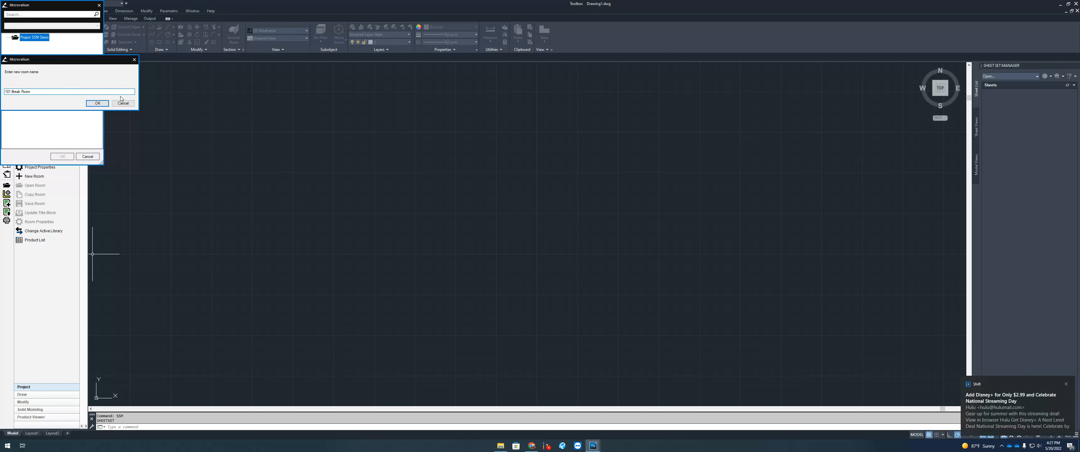
pyautogui.press('Return')
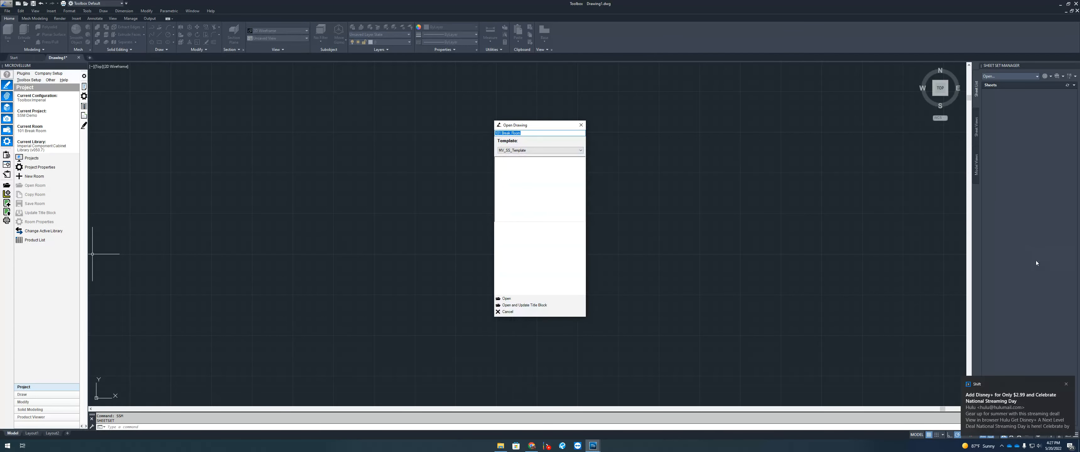
# Step: Open the room drawing from the DW_SS_Template template
pyautogui.click(522, 150)
pyautogui.click(519, 156)
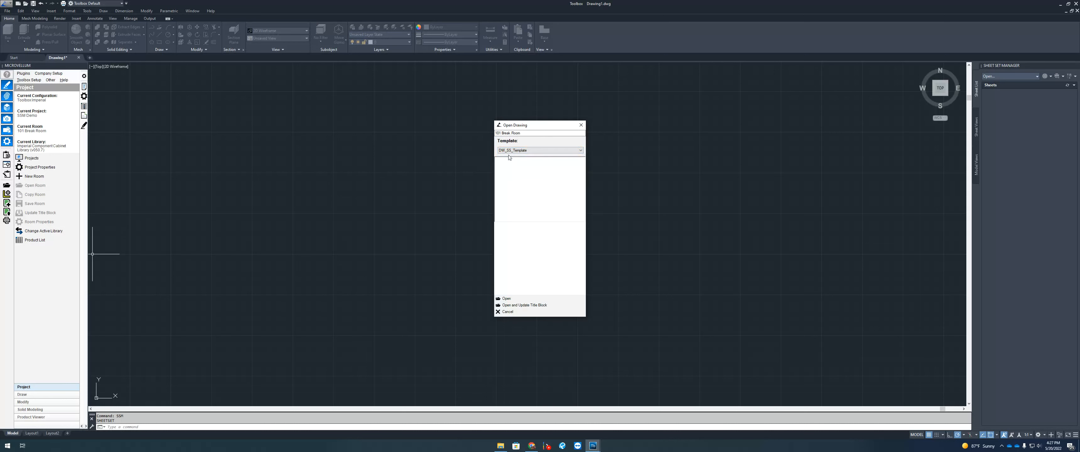
pyautogui.click(514, 298)
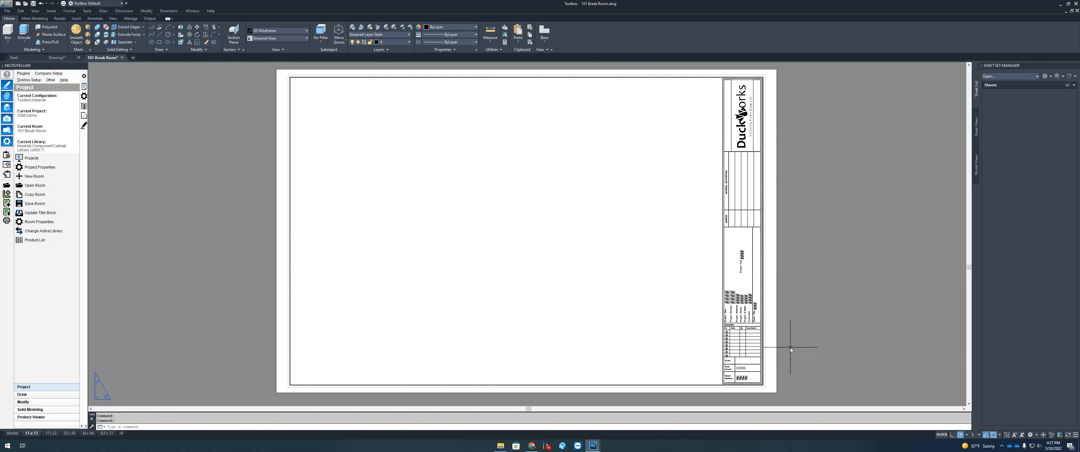
pyautogui.scroll(6, 743, 378)
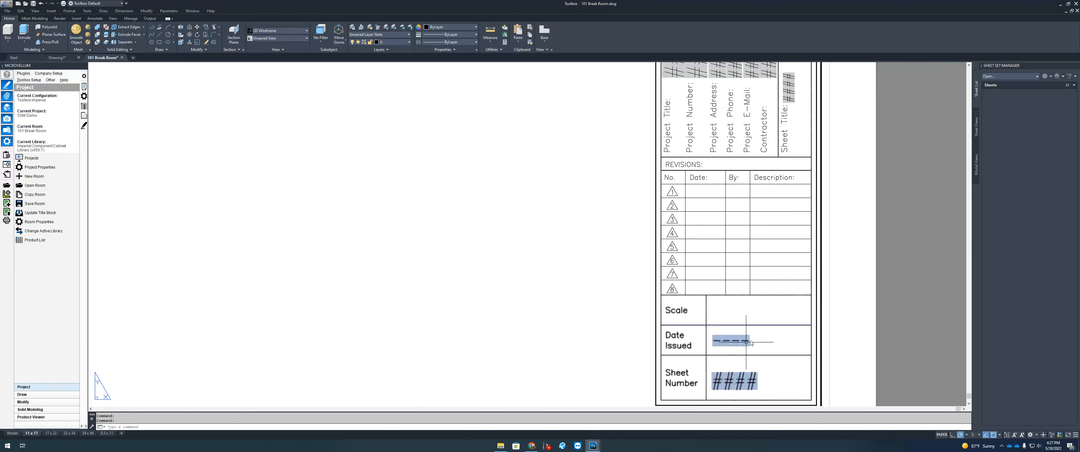
pyautogui.scroll(-2, 739, 379)
pyautogui.scroll(-2, 749, 358)
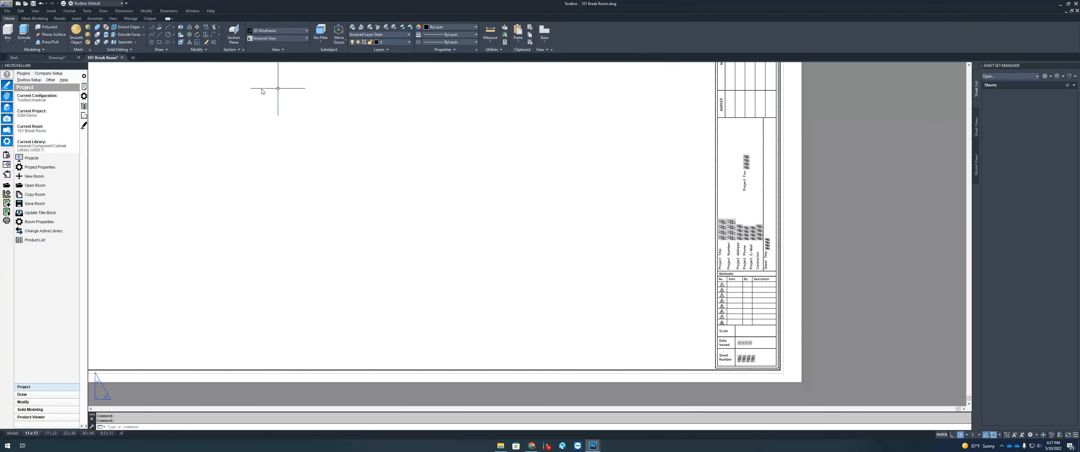
# Step: Begin a new sheet set using MV_Template Sheet Set.dst as the example
pyautogui.click(1023, 78)
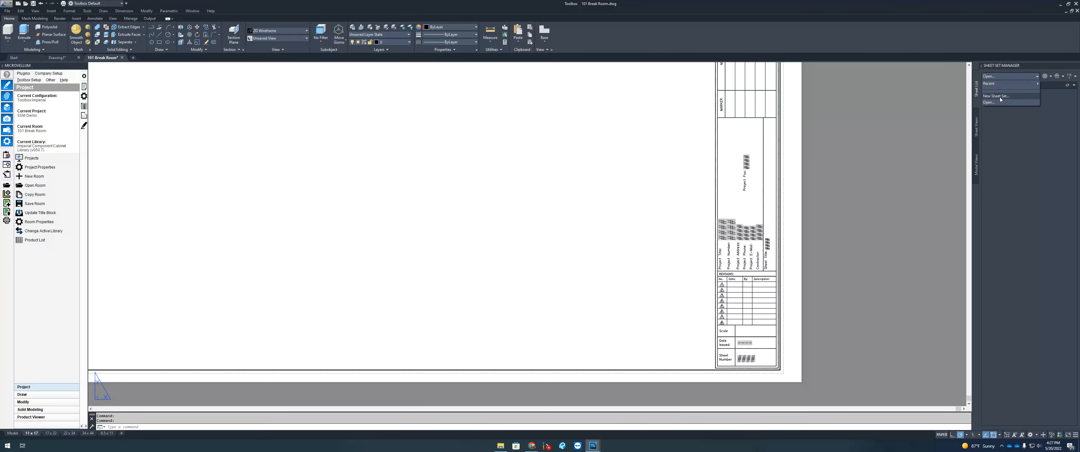
pyautogui.click(1003, 97)
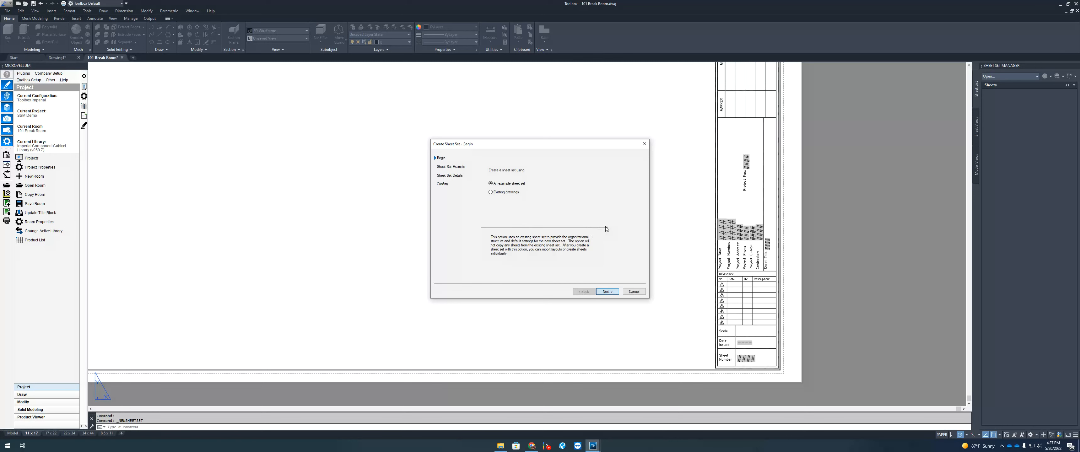
pyautogui.press('Return')
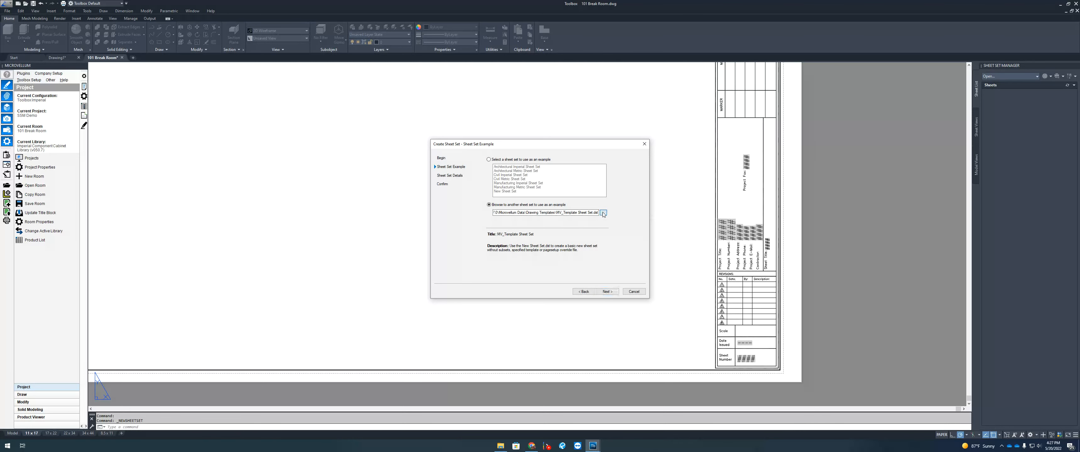
pyautogui.click(603, 213)
pyautogui.click(510, 191)
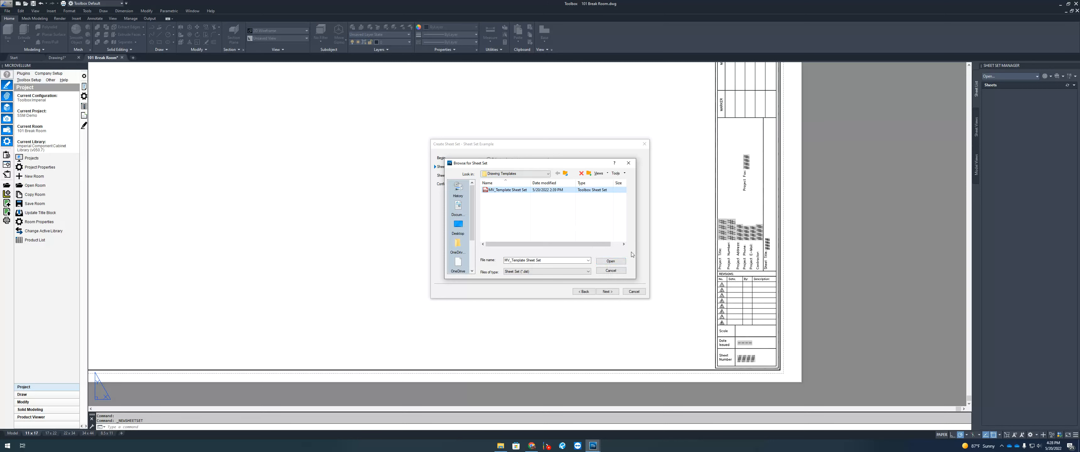
pyautogui.click(515, 174)
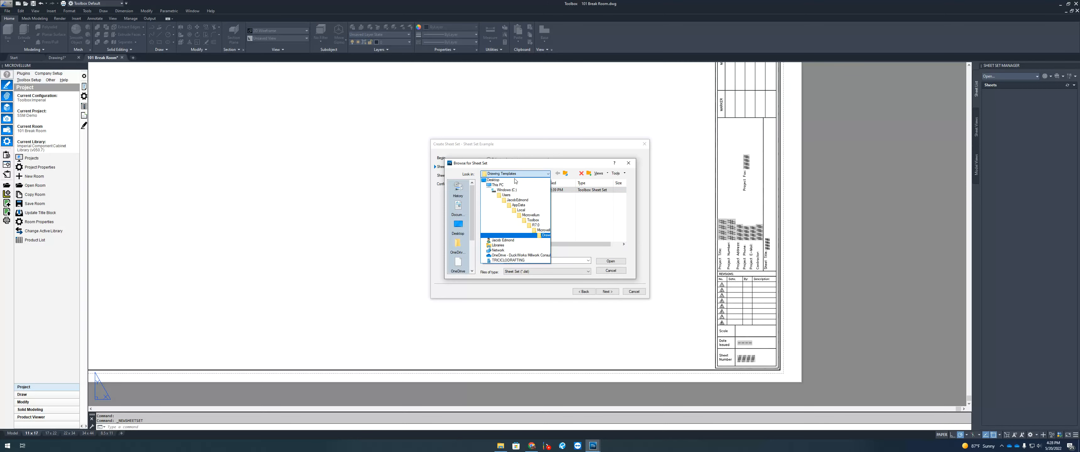
pyautogui.click(569, 238)
pyautogui.click(610, 261)
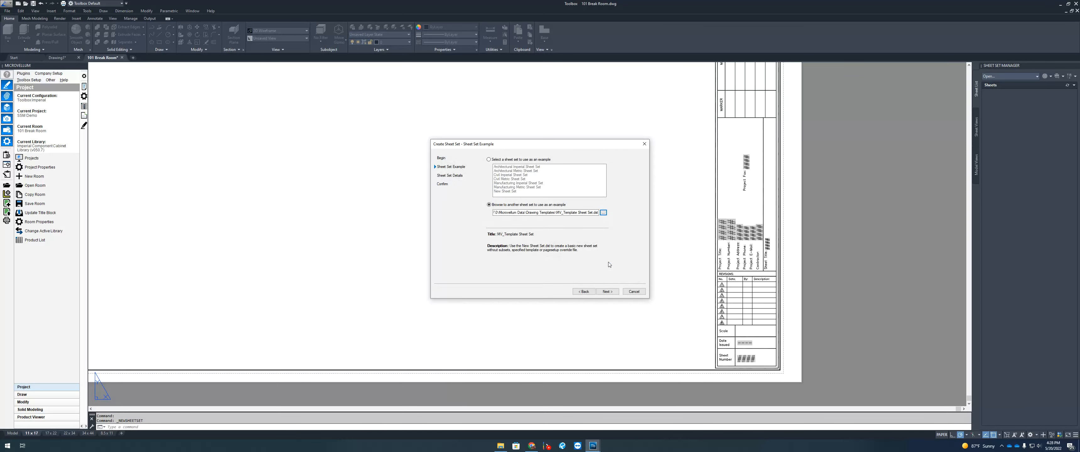
# Step: Name the new sheet set SSM Demo and open its Sheet Set Properties
pyautogui.click(607, 291)
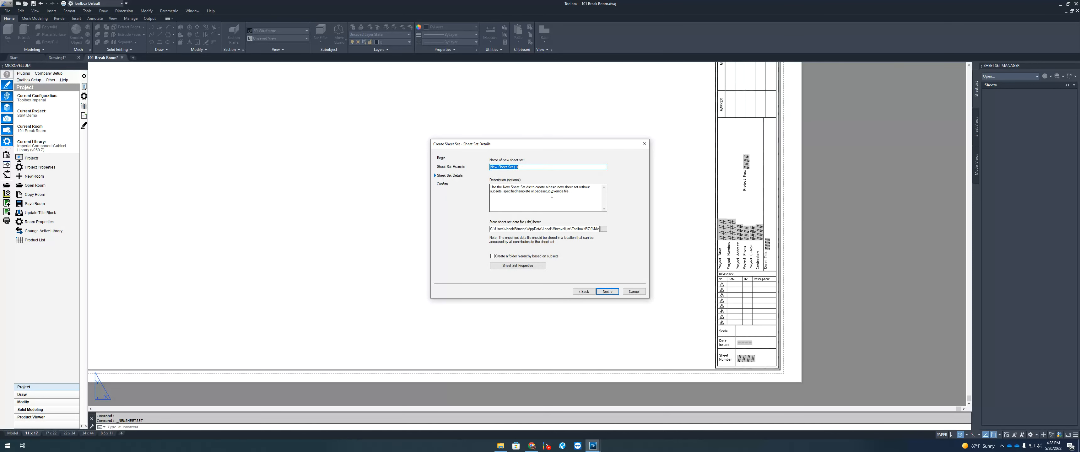
pyautogui.write('SSM Demo')
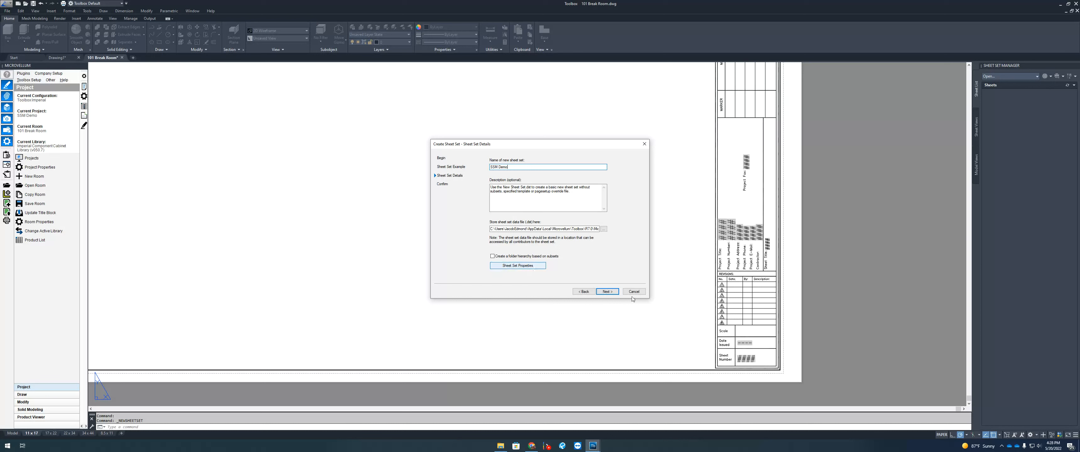
pyautogui.click(533, 267)
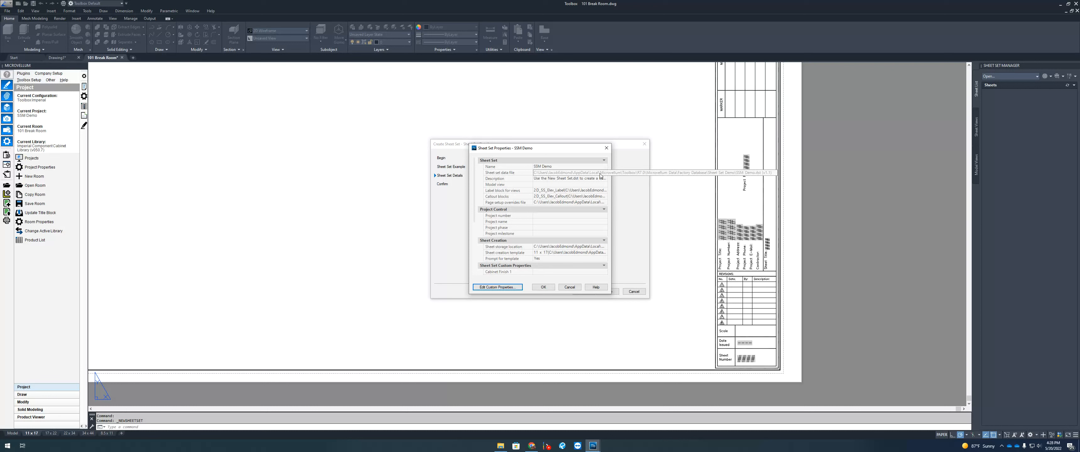
# Step: Enter project number 1234, project name SSM Demo, contractor DuckWorks and the contact e-mail
pyautogui.click(545, 216)
pyautogui.write('234')
pyautogui.click(555, 222)
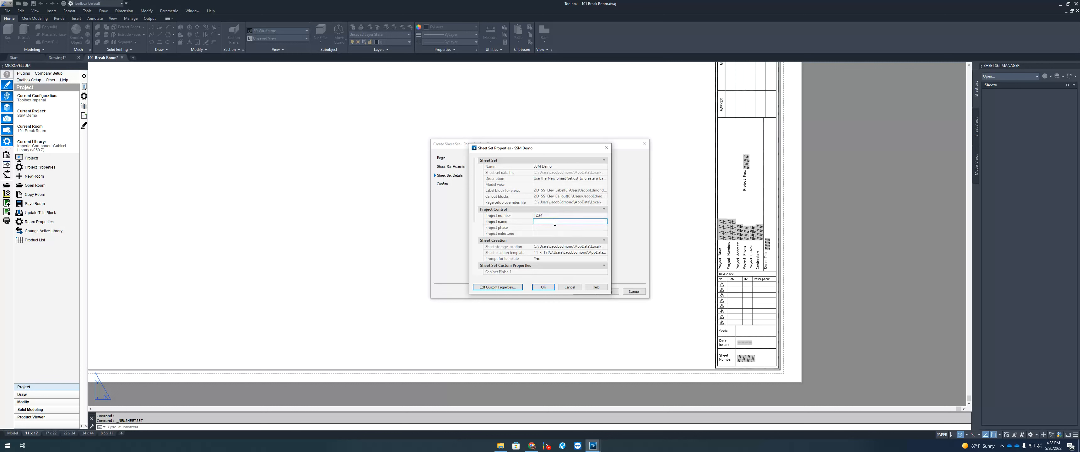
pyautogui.write('SSM Demo')
pyautogui.scroll(-5, 599, 246)
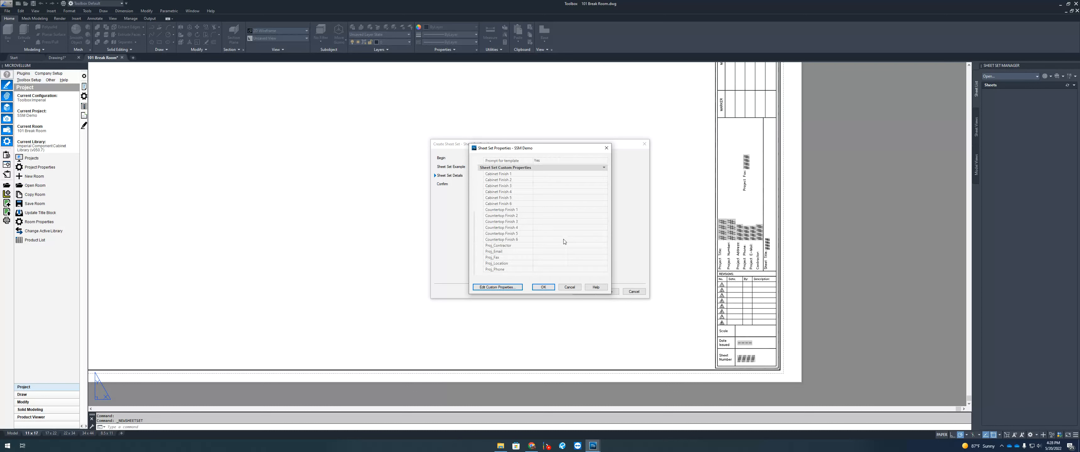
pyautogui.click(543, 245)
pyautogui.press('Tab')
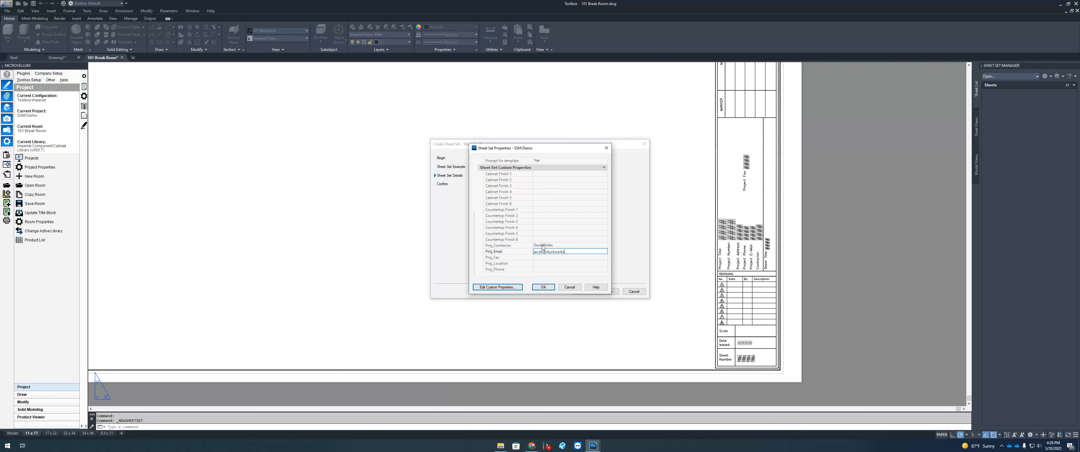
pyautogui.click(539, 257)
# Step: Review the remaining sheet set properties and accept them with OK
pyautogui.scroll(4, 533, 244)
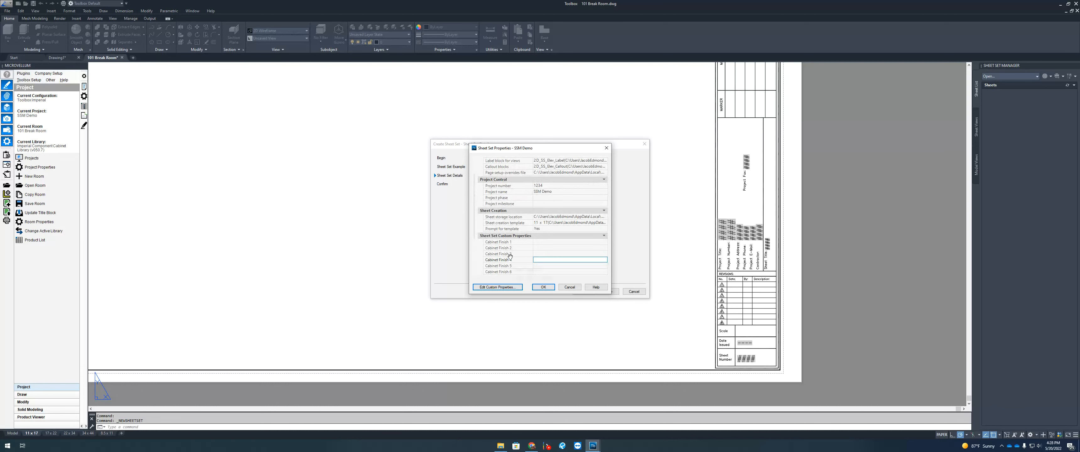
pyautogui.scroll(-2, 511, 254)
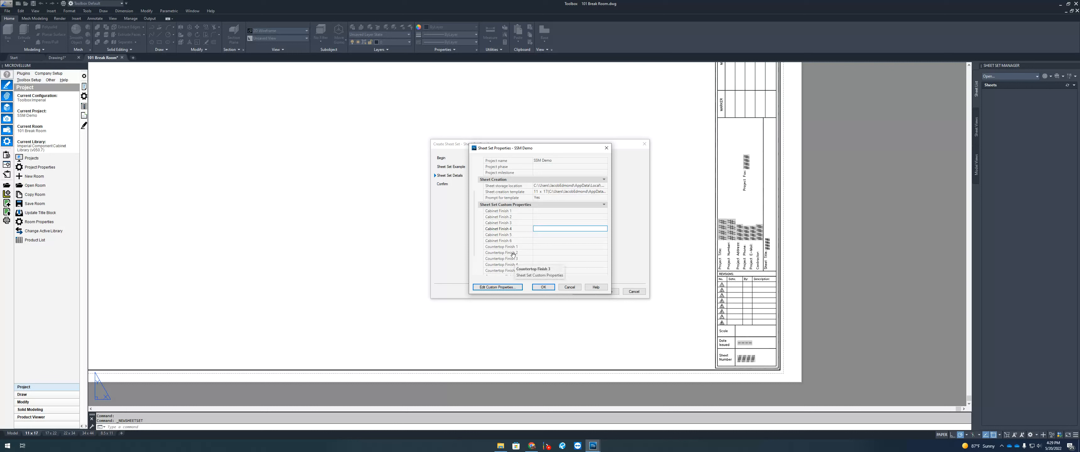
pyautogui.scroll(-2, 512, 254)
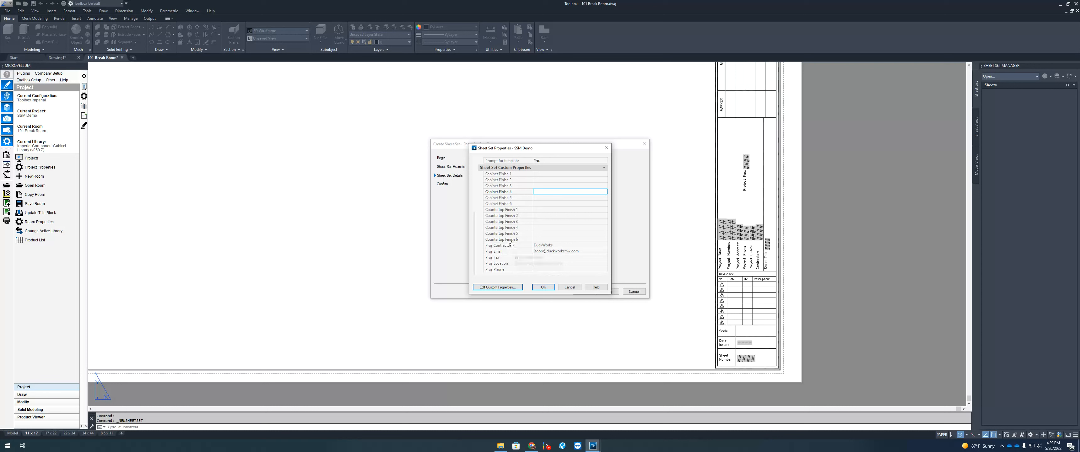
pyautogui.click(547, 174)
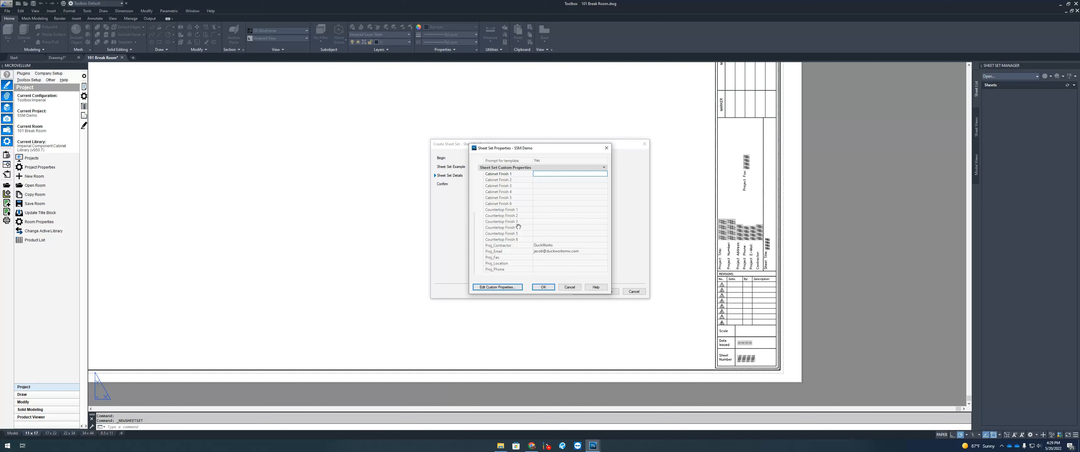
pyautogui.scroll(1, 529, 247)
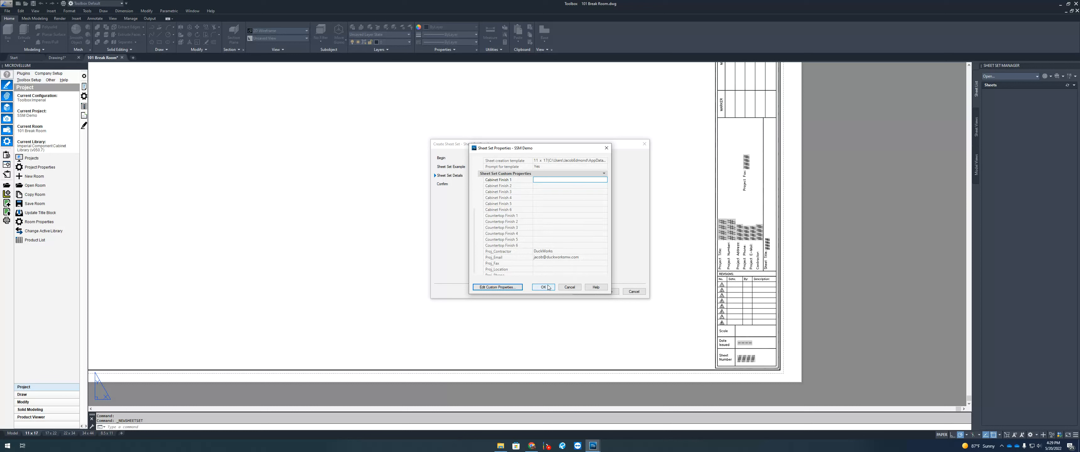
pyautogui.scroll(3, 545, 247)
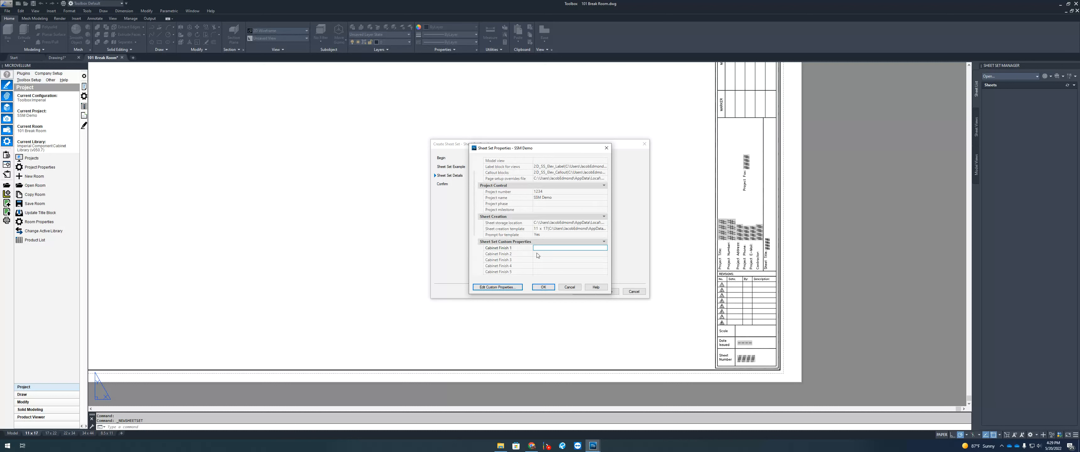
pyautogui.scroll(2, 551, 232)
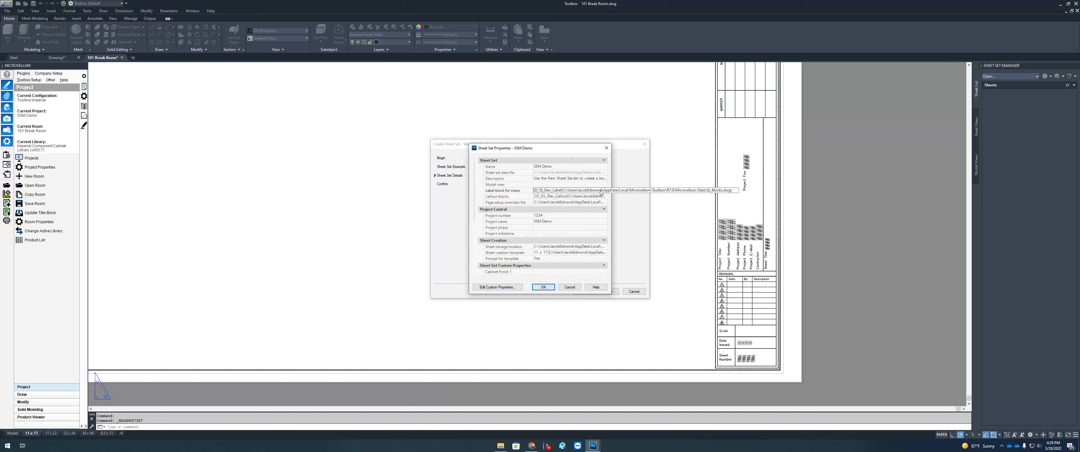
pyautogui.click(503, 197)
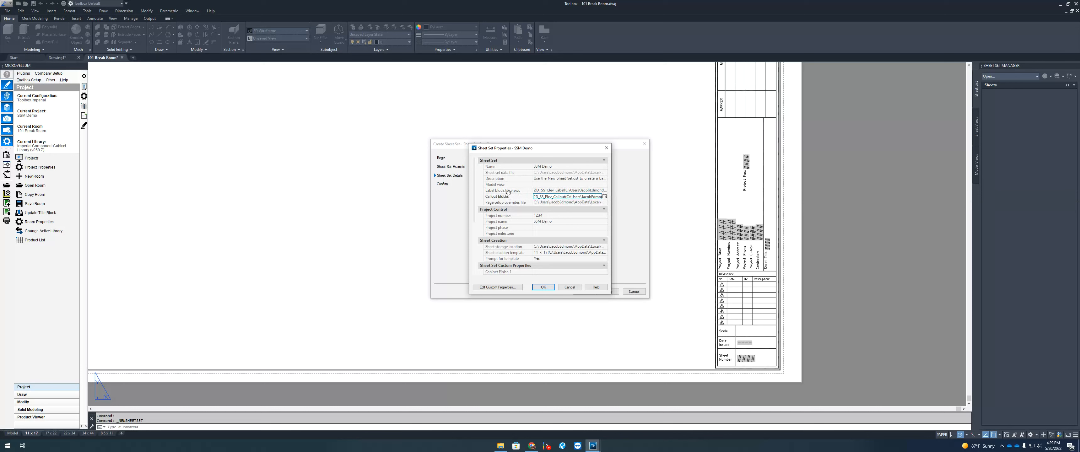
pyautogui.click(544, 287)
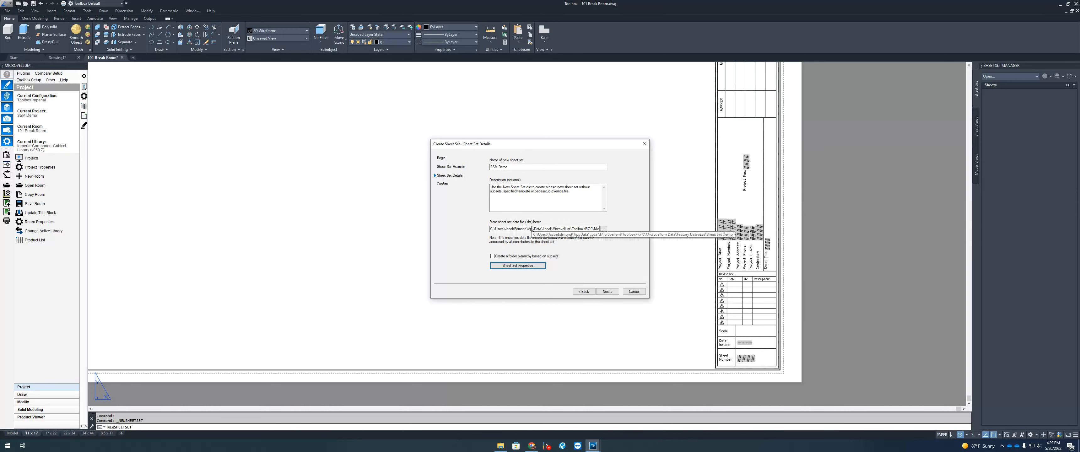
pyautogui.click(605, 229)
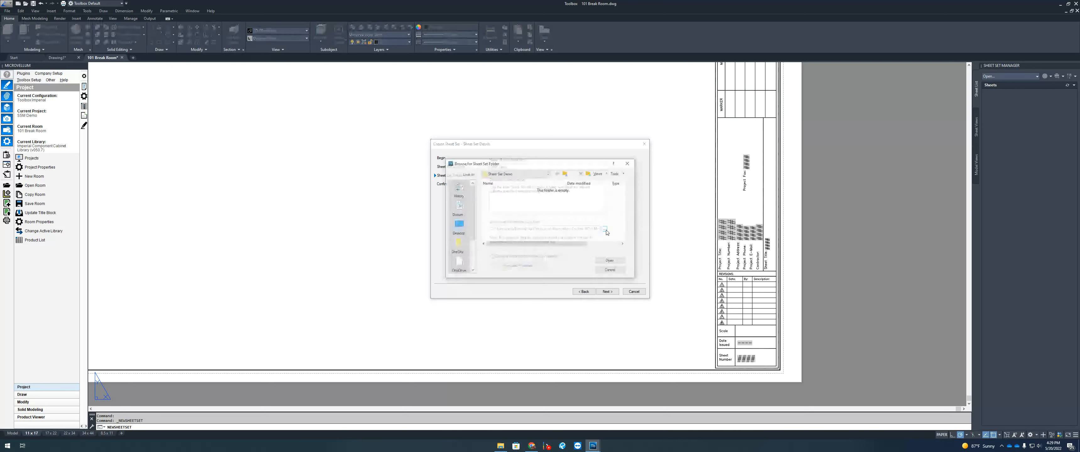
# Step: Store the sheet set data in Local\Microvellum\Toolbox\R7.0\Factory Database\SSM Demo
pyautogui.click(537, 174)
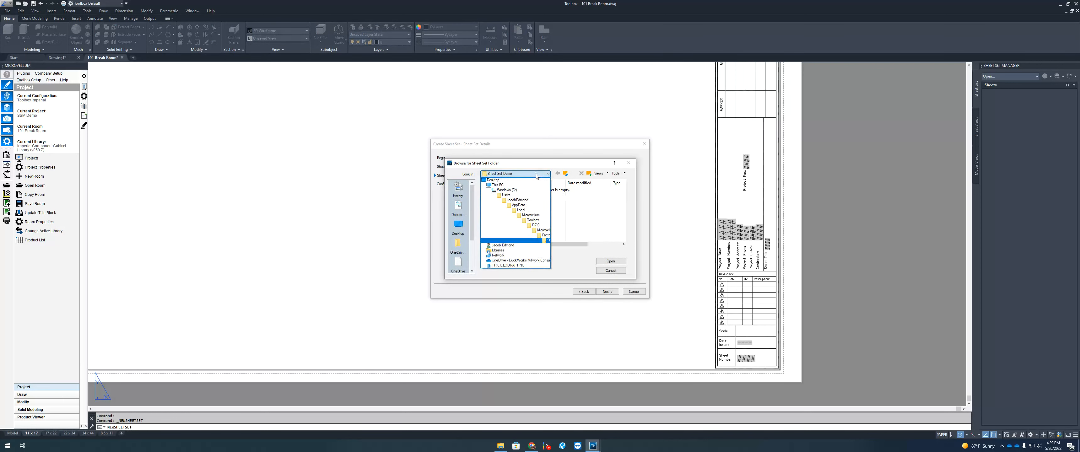
pyautogui.click(521, 209)
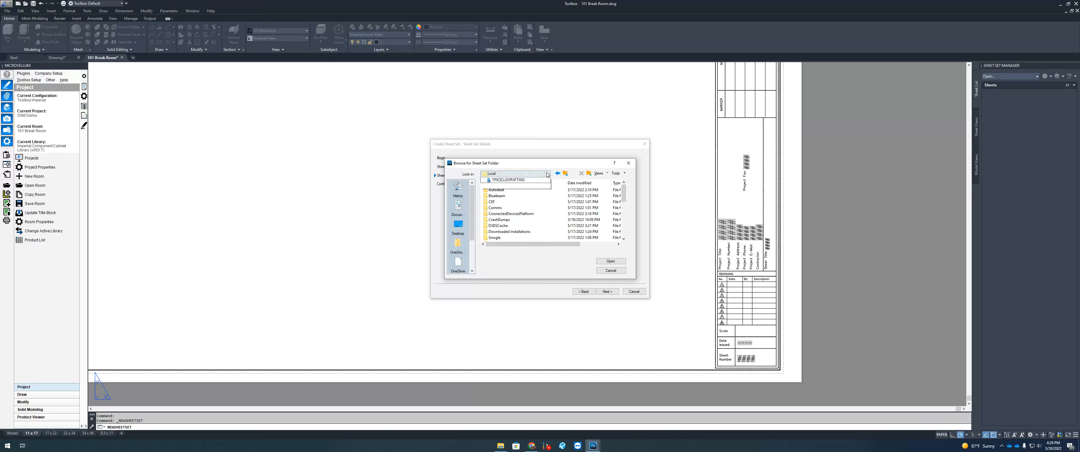
pyautogui.click(541, 173)
pyautogui.click(529, 210)
pyautogui.scroll(-2, 512, 229)
pyautogui.doubleClick(499, 219)
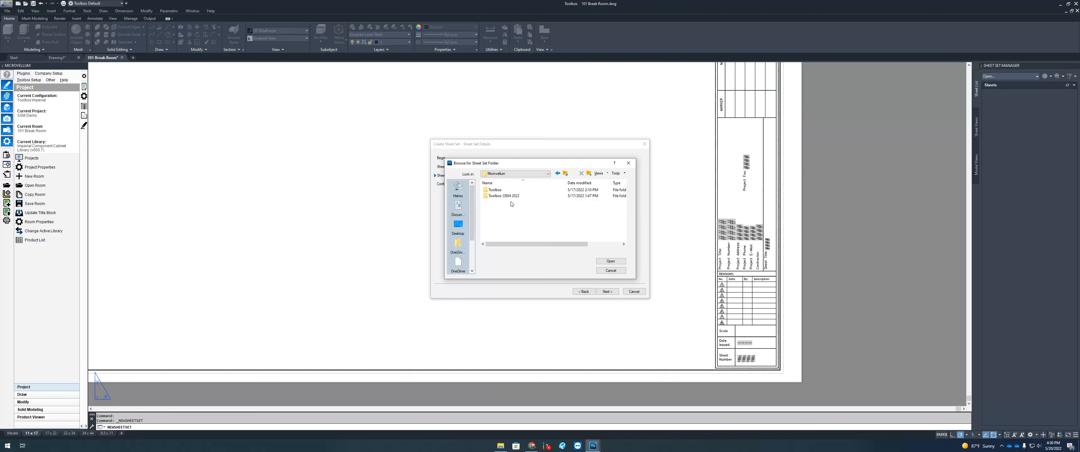
pyautogui.doubleClick(510, 190)
pyautogui.doubleClick(510, 190)
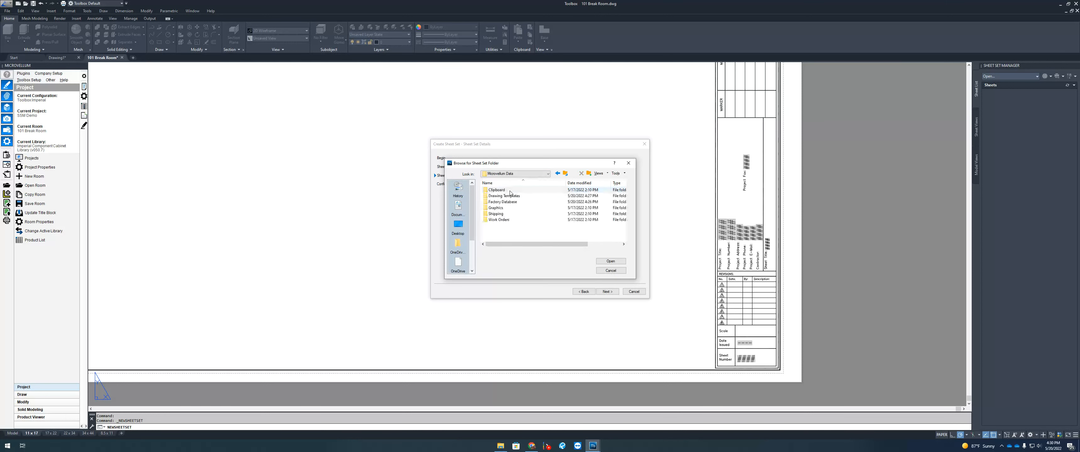
pyautogui.doubleClick(509, 202)
pyautogui.click(498, 196)
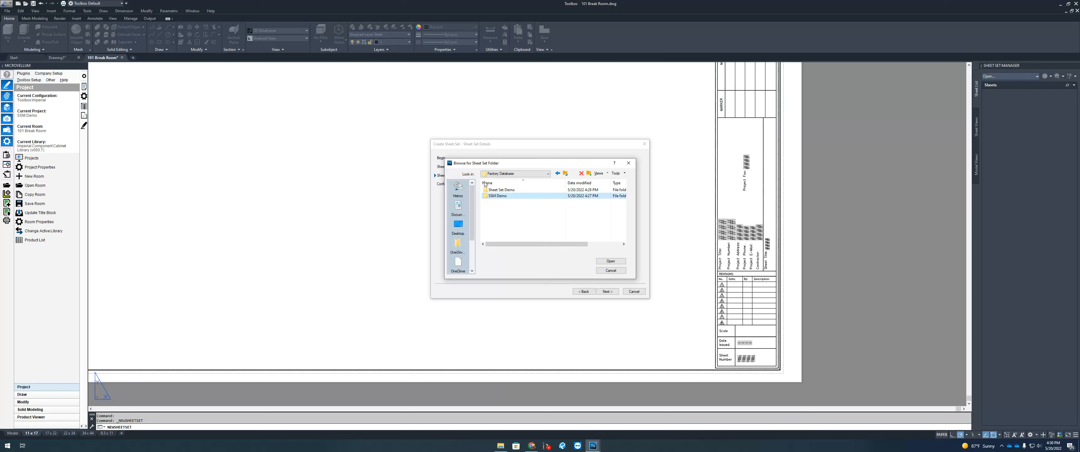
pyautogui.doubleClick(504, 196)
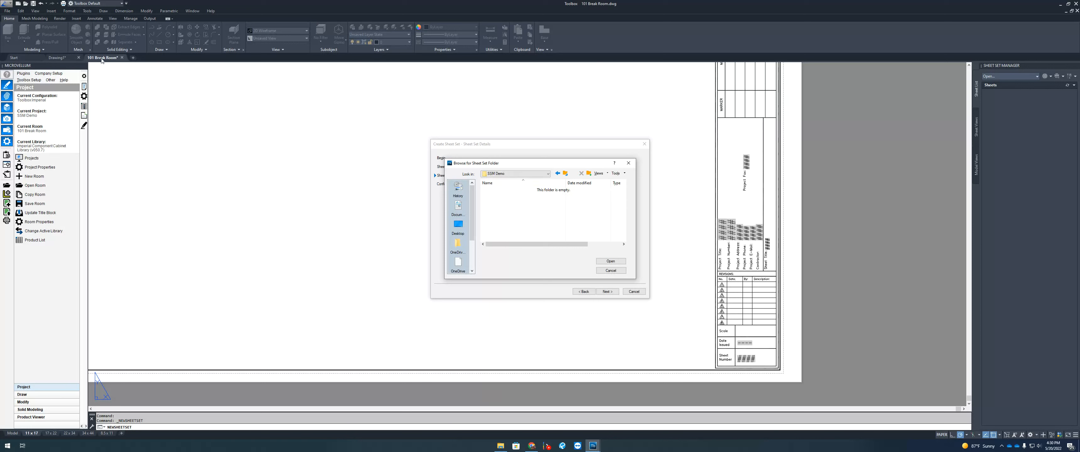
pyautogui.click(611, 261)
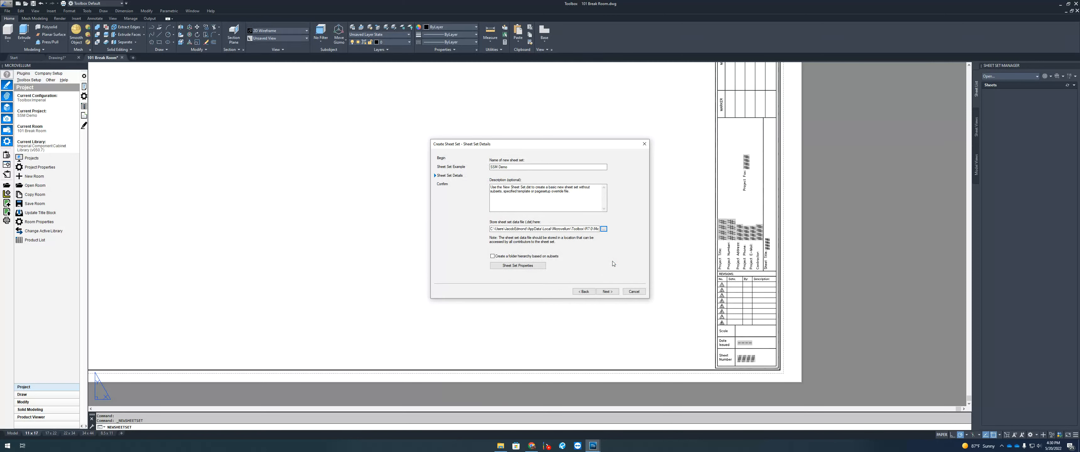
# Step: Step through the confirmation summary and finish creating the SSM Demo sheet set
pyautogui.click(611, 291)
pyautogui.press('Return')
pyautogui.scroll(-10, 570, 209)
pyautogui.scroll(-5, 557, 218)
pyautogui.click(608, 292)
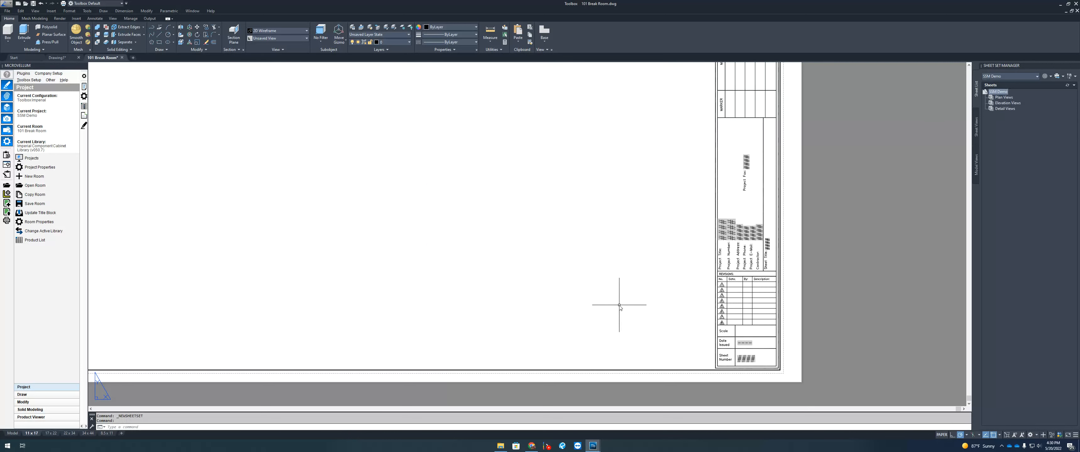
# Step: Remove the Detail Views subset from SSM Demo
pyautogui.click(1004, 99)
pyautogui.rightClick(1000, 92)
pyautogui.click(997, 98)
pyautogui.click(1002, 103)
pyautogui.click(1006, 109)
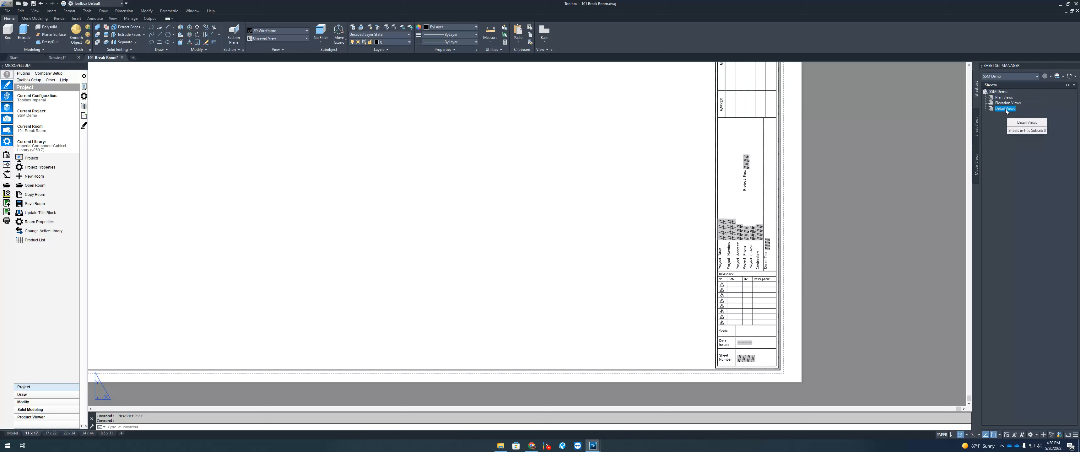
pyautogui.rightClick(1005, 109)
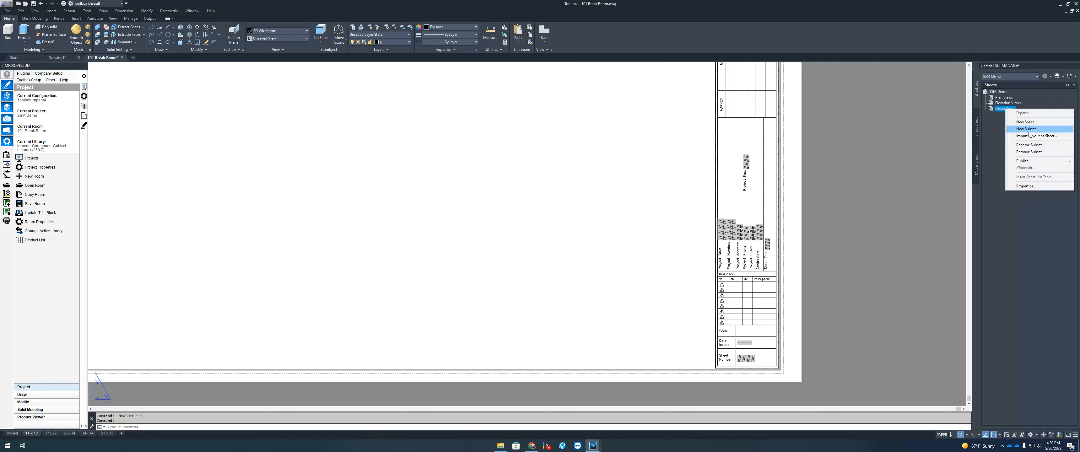
pyautogui.moveTo(1032, 160)
pyautogui.click(1004, 103)
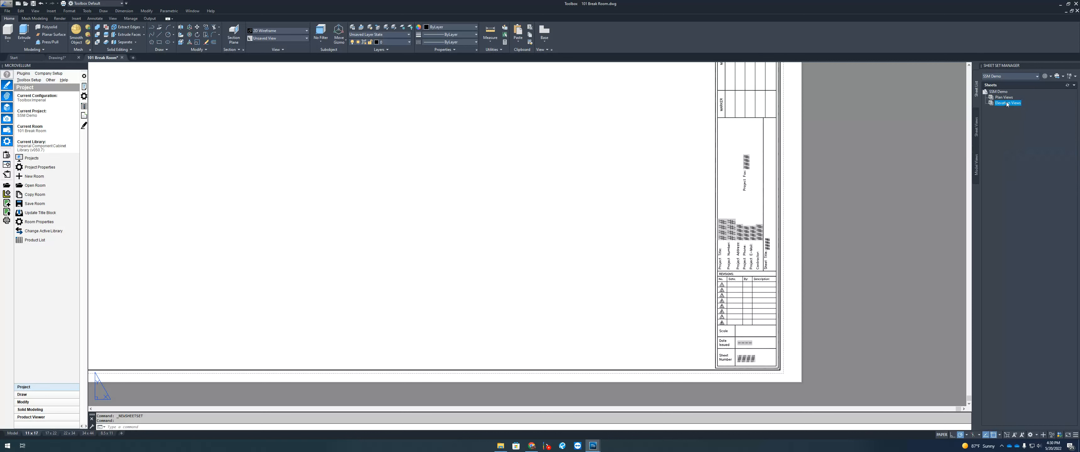
# Step: Remove the Elevation Views and Plan Views subsets, leaving SSM Demo empty
pyautogui.rightClick(1006, 103)
pyautogui.click(1035, 145)
pyautogui.rightClick(1006, 97)
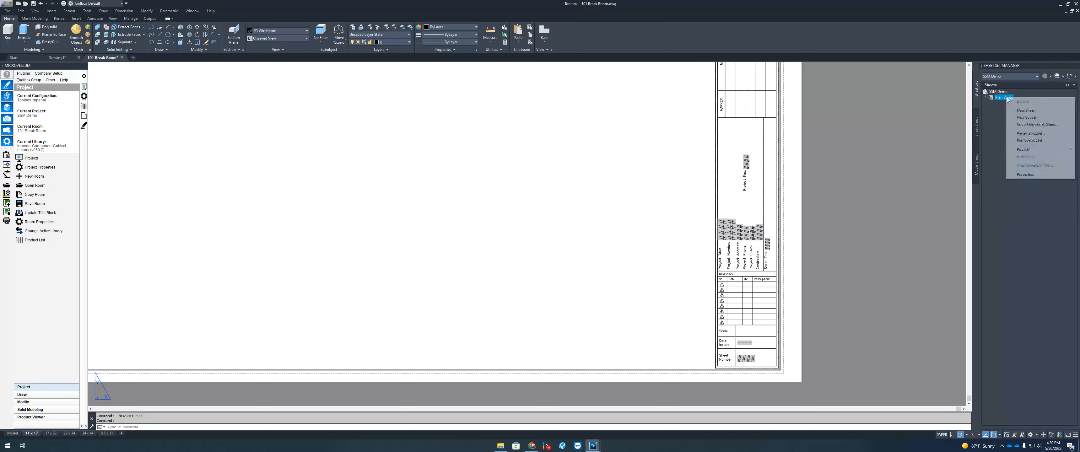
pyautogui.click(1036, 140)
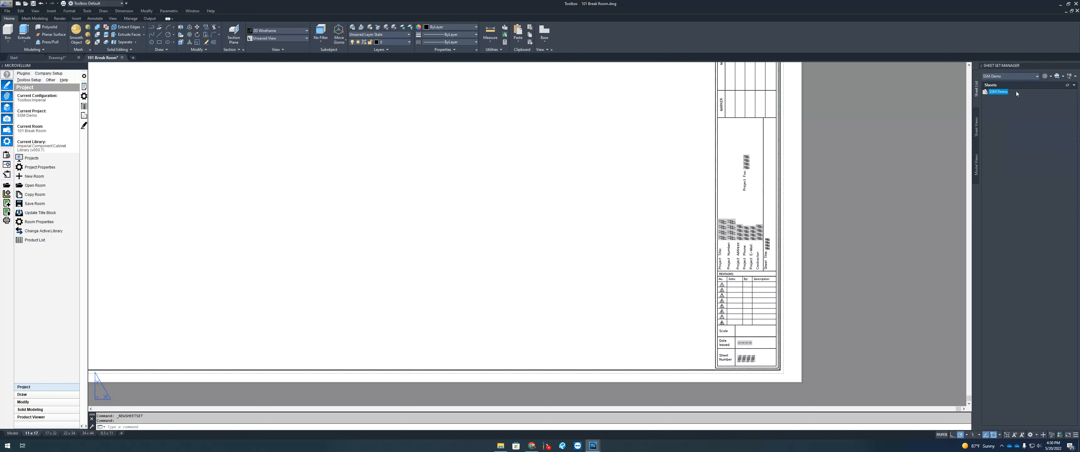
pyautogui.rightClick(1005, 93)
pyautogui.click(1028, 114)
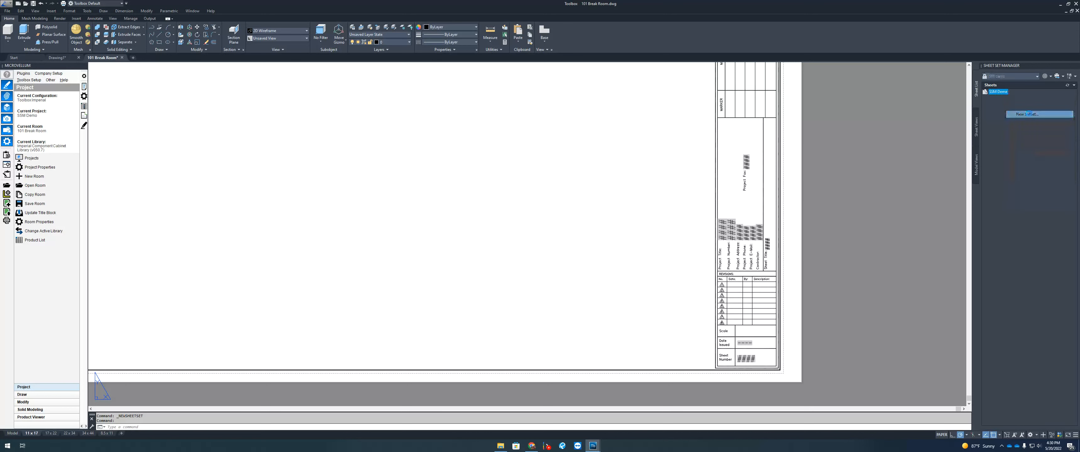
# Step: Name the new subset '101 Break Room', confirm it, and select it
pyautogui.click(562, 167)
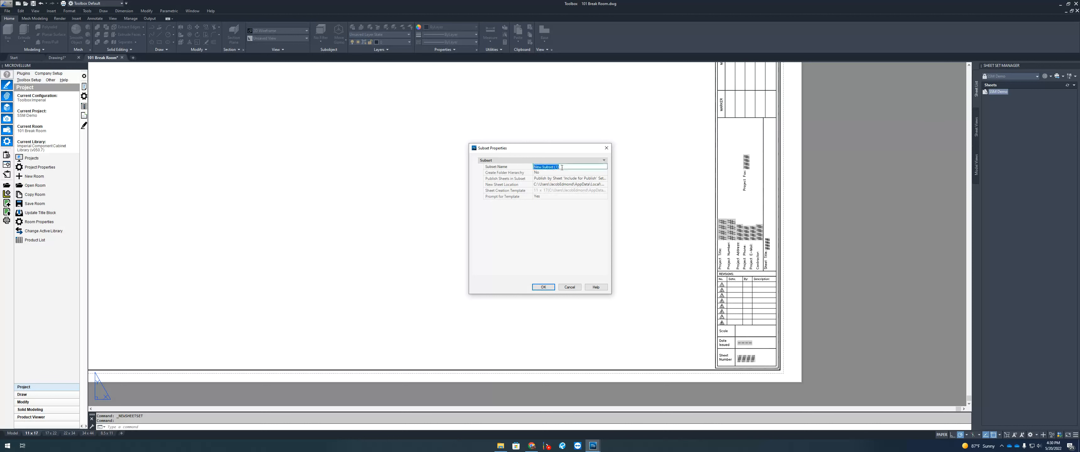
pyautogui.write('101 Break Room')
pyautogui.click(544, 287)
pyautogui.click(1014, 97)
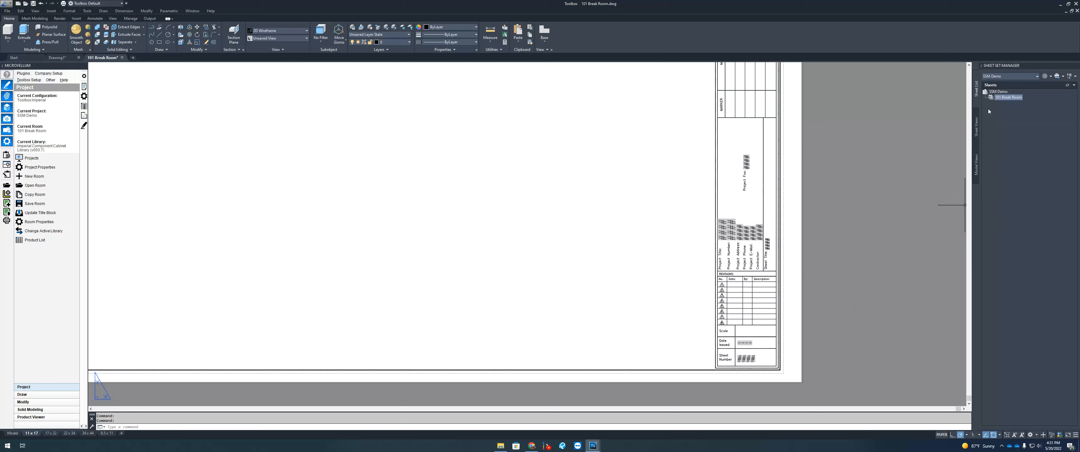
pyautogui.scroll(-5, 688, 244)
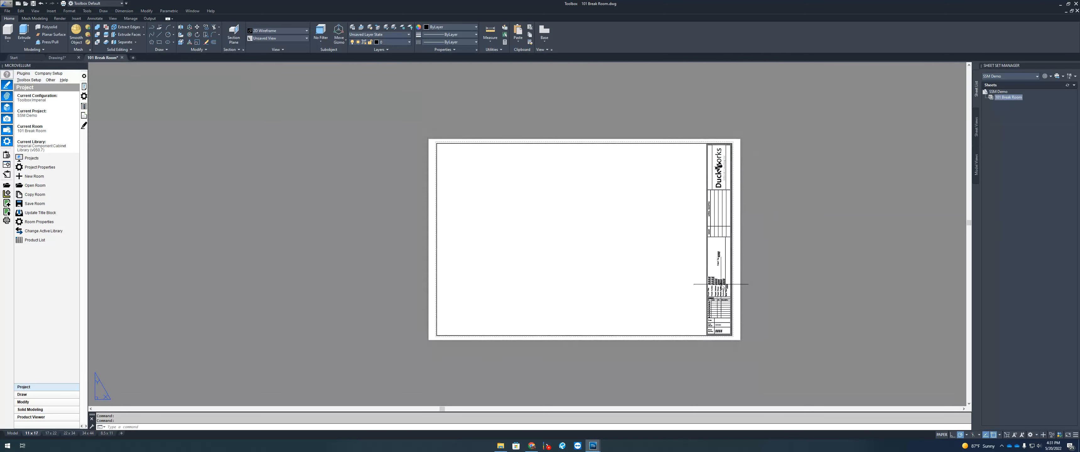
# Step: Zoom to extents, save with Ctrl+S, and bring up the 101 Break Room subset menu
pyautogui.scroll(5, 718, 284)
pyautogui.scroll(-3, 719, 279)
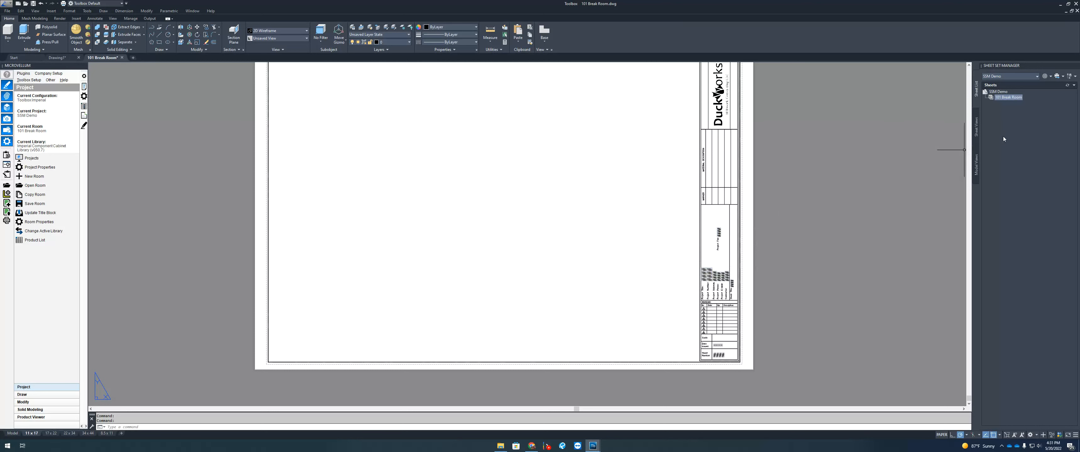
pyautogui.middleClick(550, 187)
pyautogui.middleClick(549, 188)
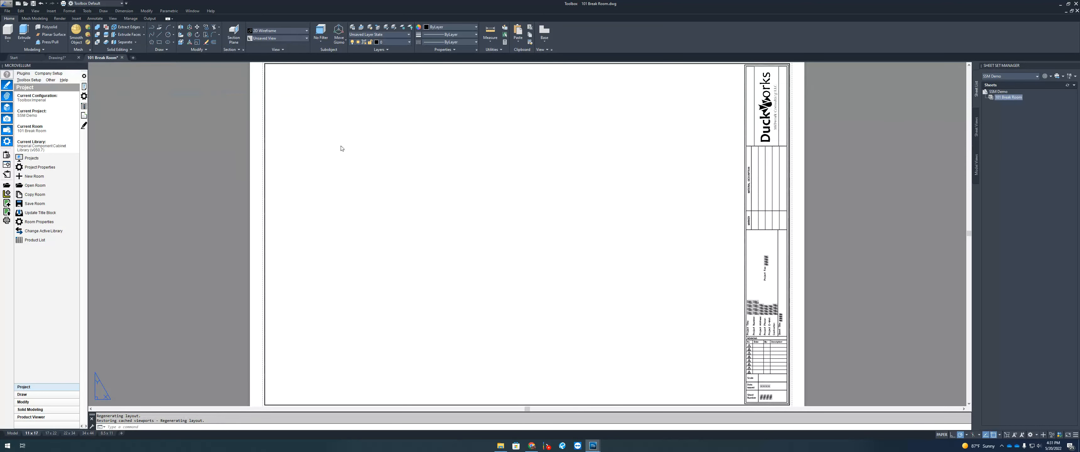
pyautogui.hotkey('ctrl', 's')
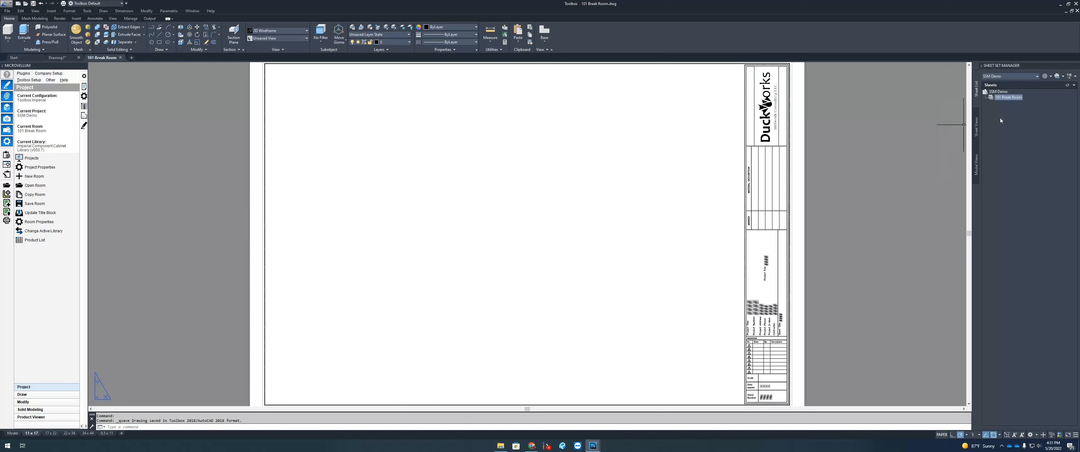
pyautogui.rightClick(1006, 99)
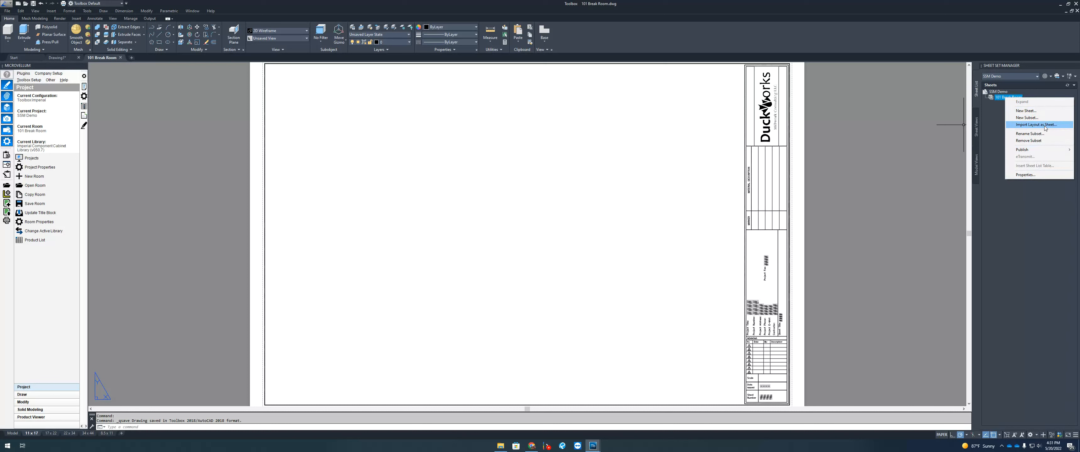
pyautogui.rightClick(999, 97)
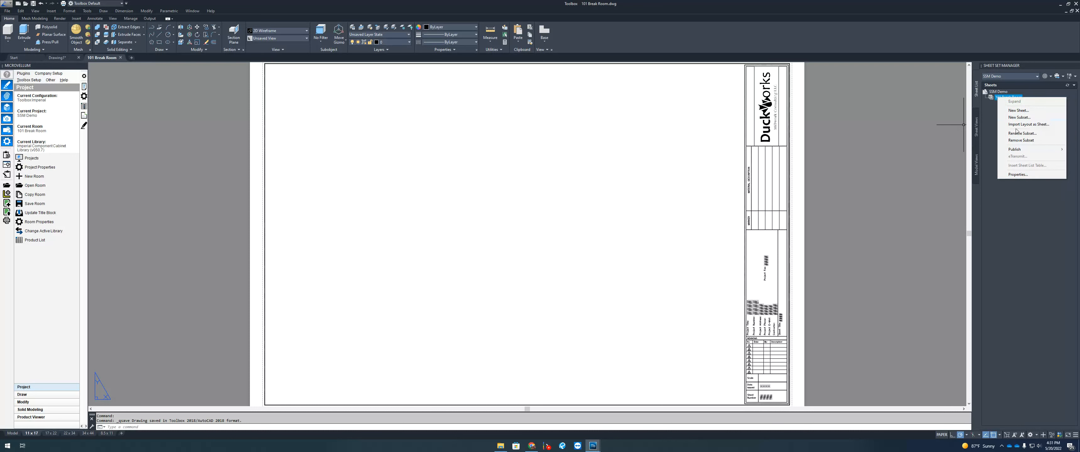
# Step: Import the 11 x 17 layout as sheet '101 Break Room - 11 x 17'
pyautogui.click(1029, 124)
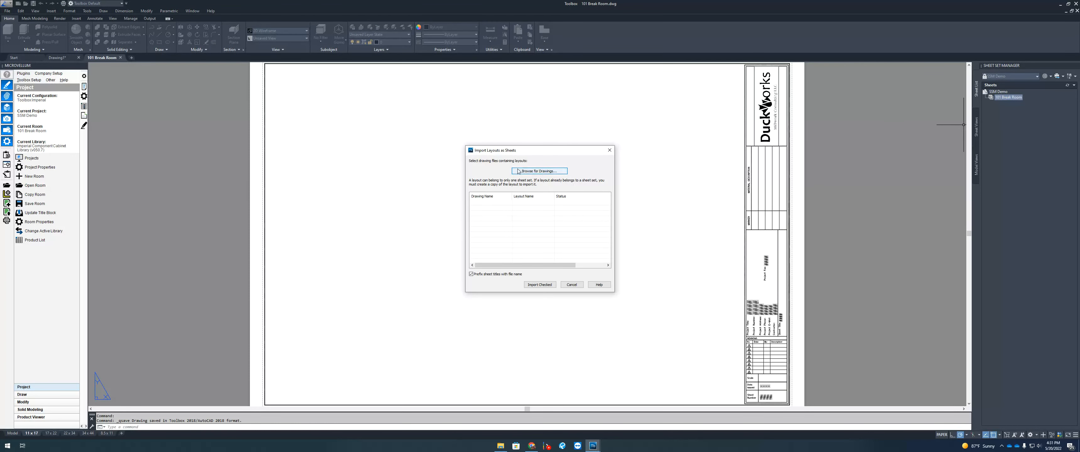
pyautogui.click(572, 284)
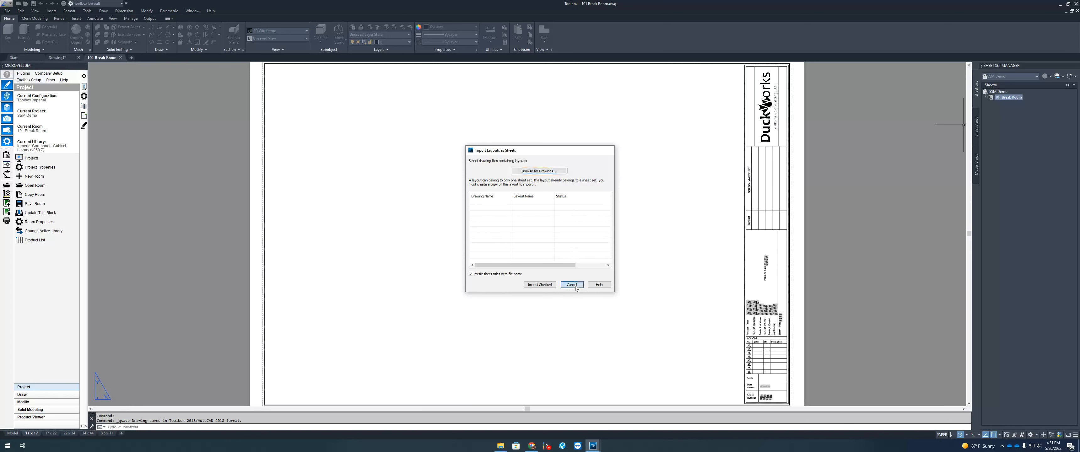
pyautogui.rightClick(30, 435)
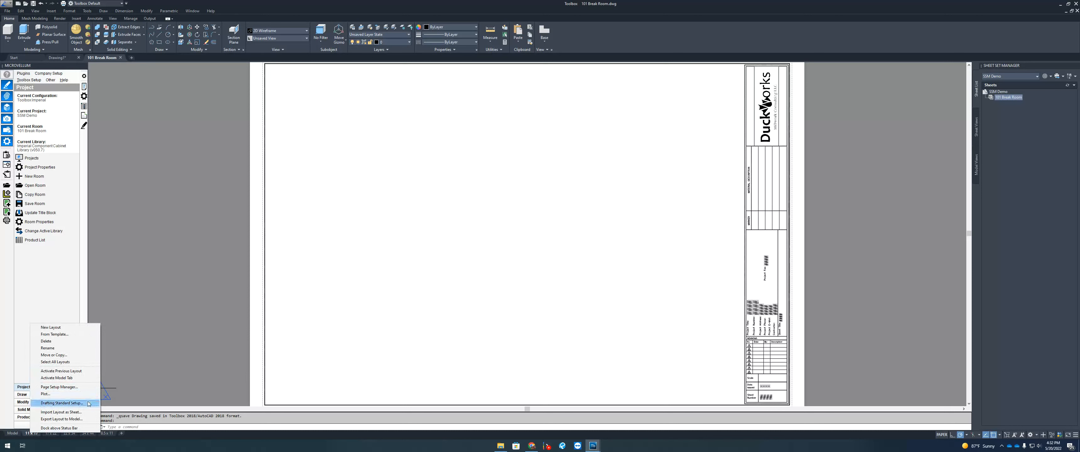
pyautogui.click(70, 414)
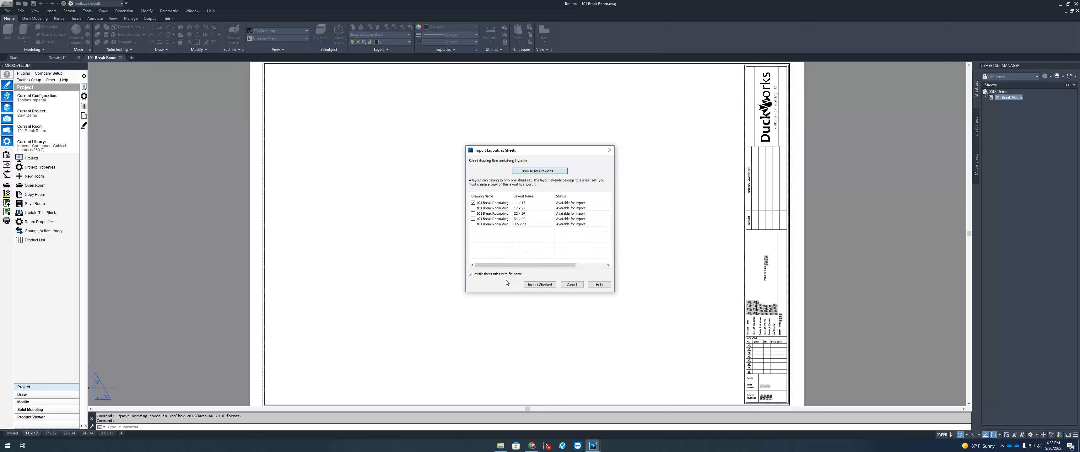
pyautogui.click(539, 285)
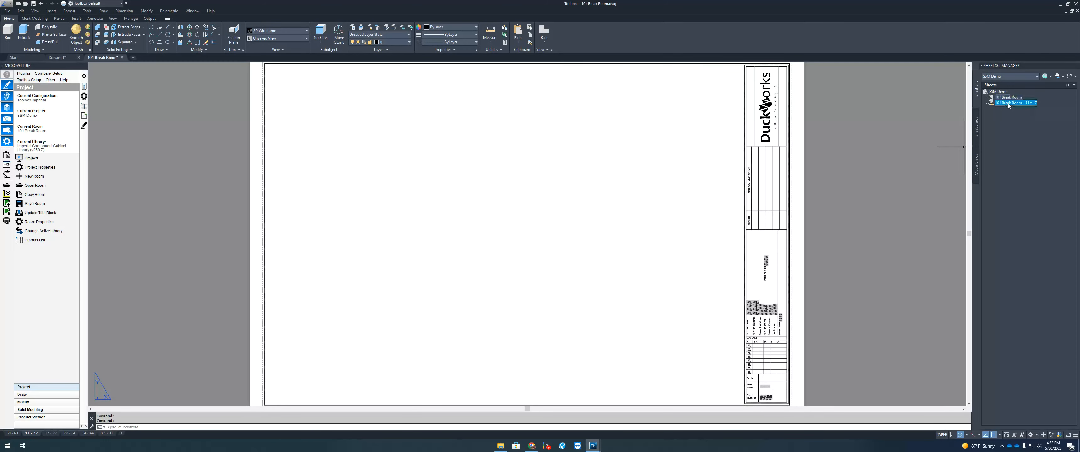
# Step: Move the new 11 x 17 sheet into the 101 Break Room subset
pyautogui.moveTo(1011, 104); pyautogui.dragTo(1014, 101)
pyautogui.click(986, 99)
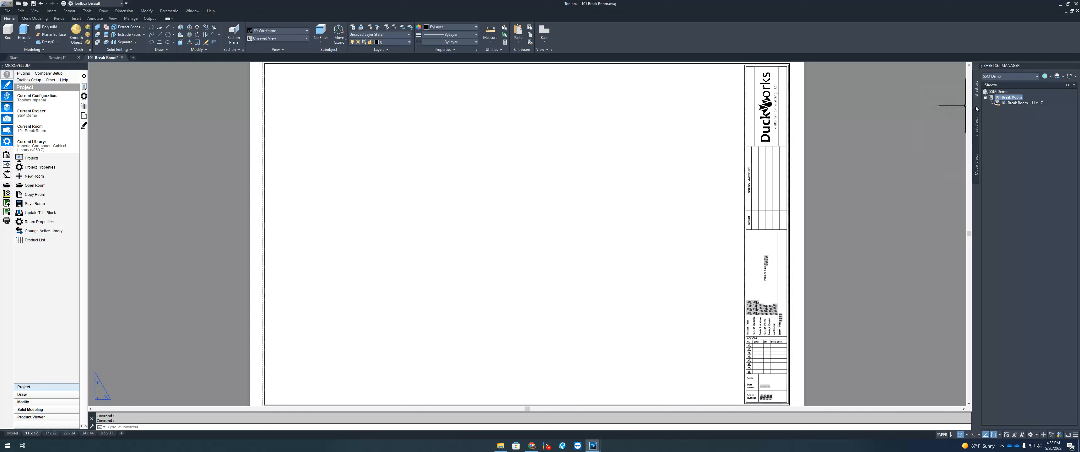
pyautogui.click(598, 219)
pyautogui.press('Escape')
# Step: Regenerate with RE so the title block shows SSM DEMO, 1234, DUCKWORKS and 101 BREAK ROOM
pyautogui.write('RE')
pyautogui.press('Return')
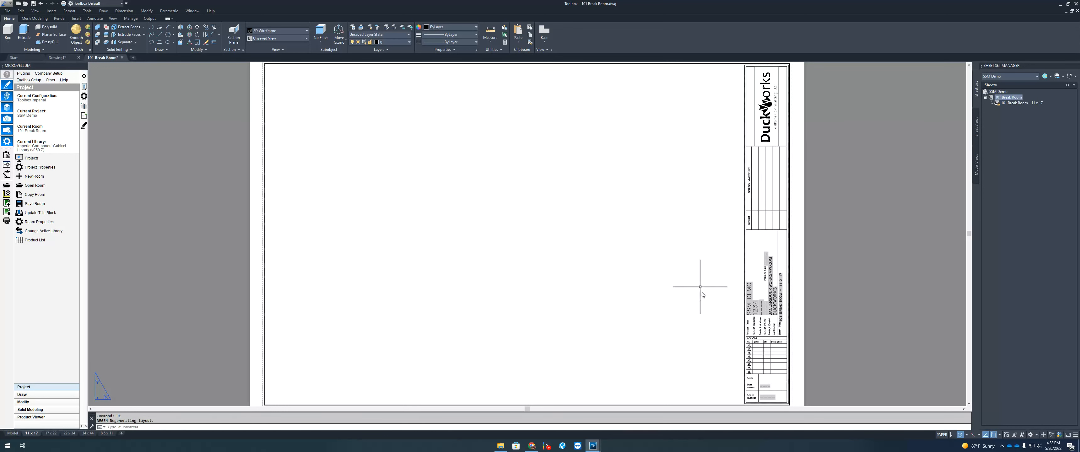
pyautogui.scroll(5, 755, 277)
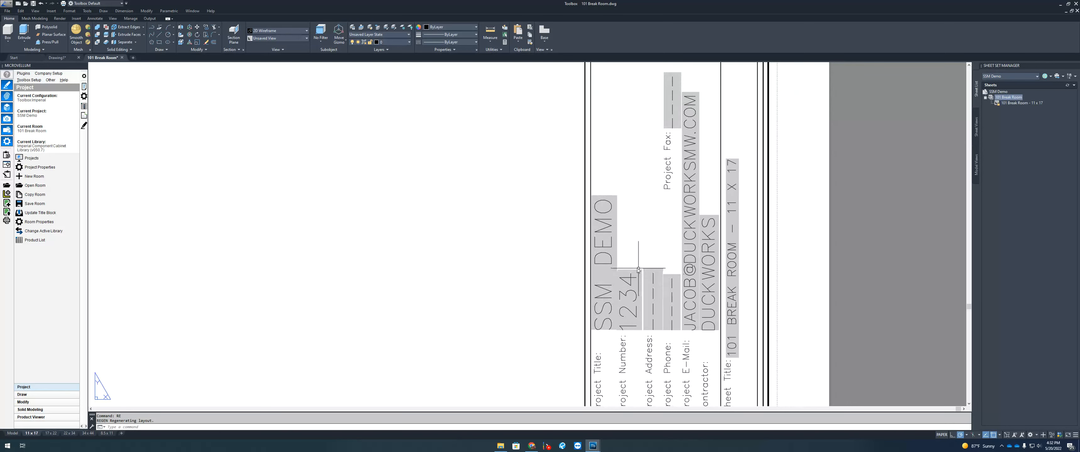
pyautogui.rightClick(1001, 92)
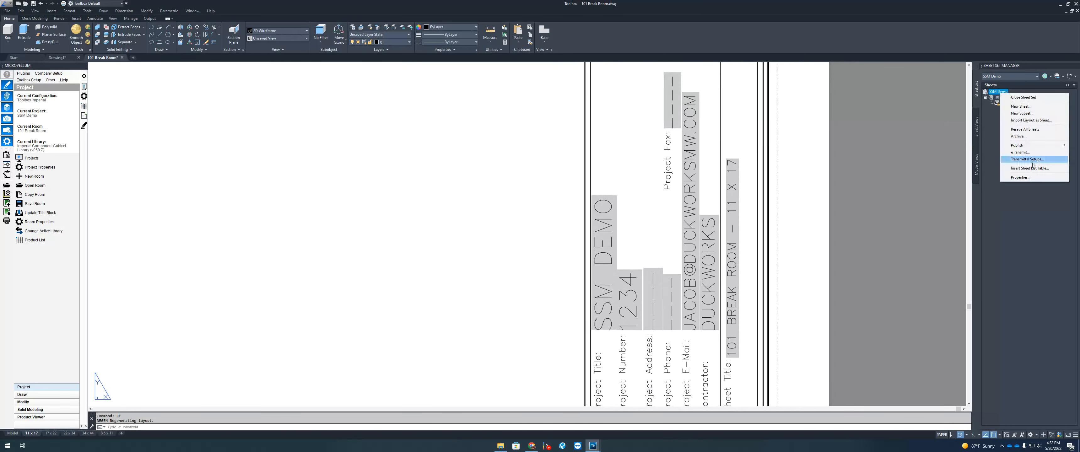
pyautogui.click(1019, 178)
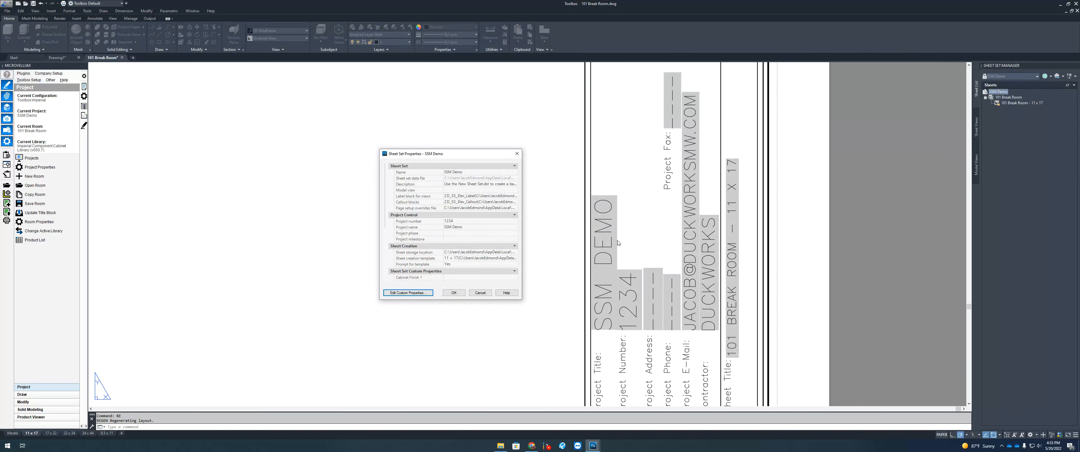
pyautogui.click(481, 293)
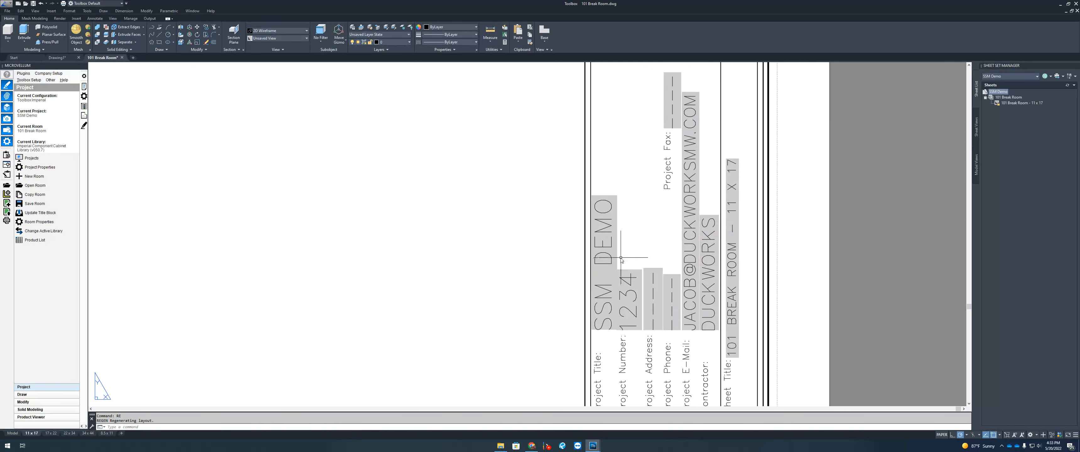
pyautogui.doubleClick(609, 257)
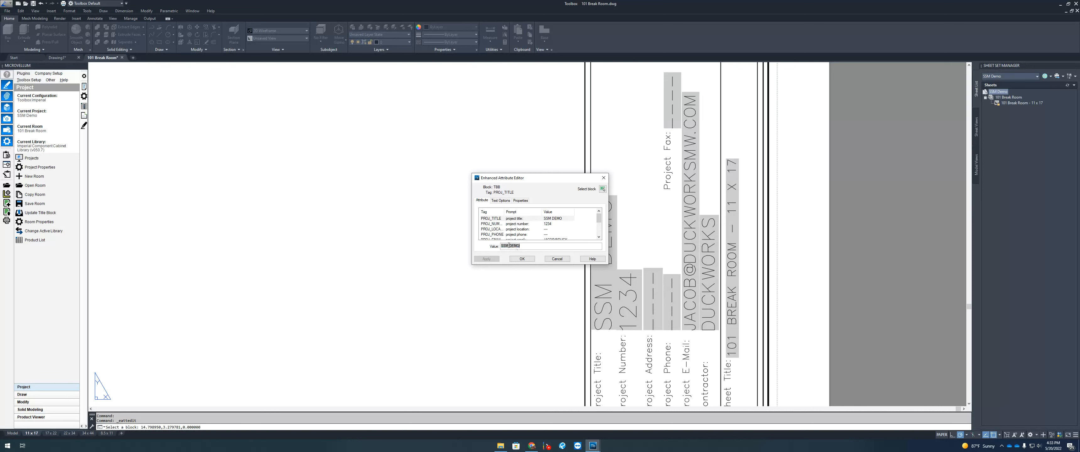
pyautogui.doubleClick(509, 246)
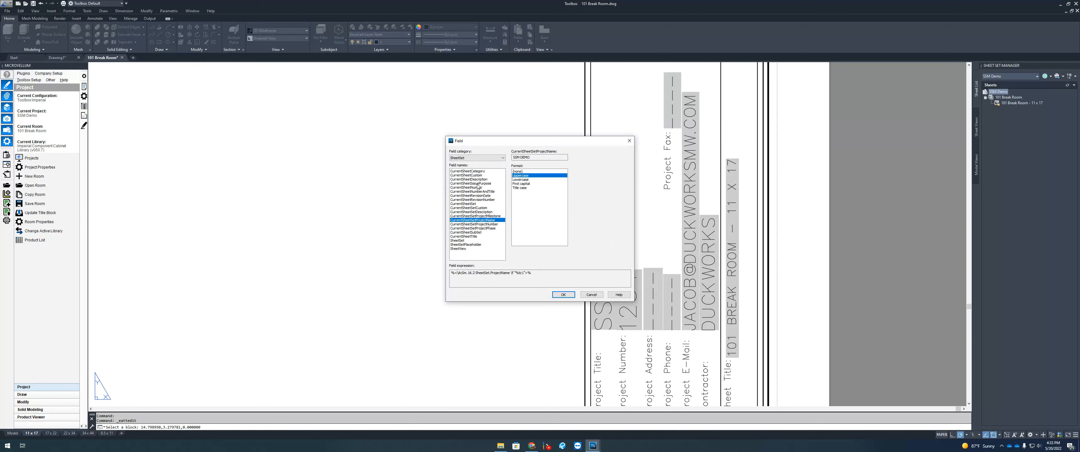
pyautogui.click(503, 158)
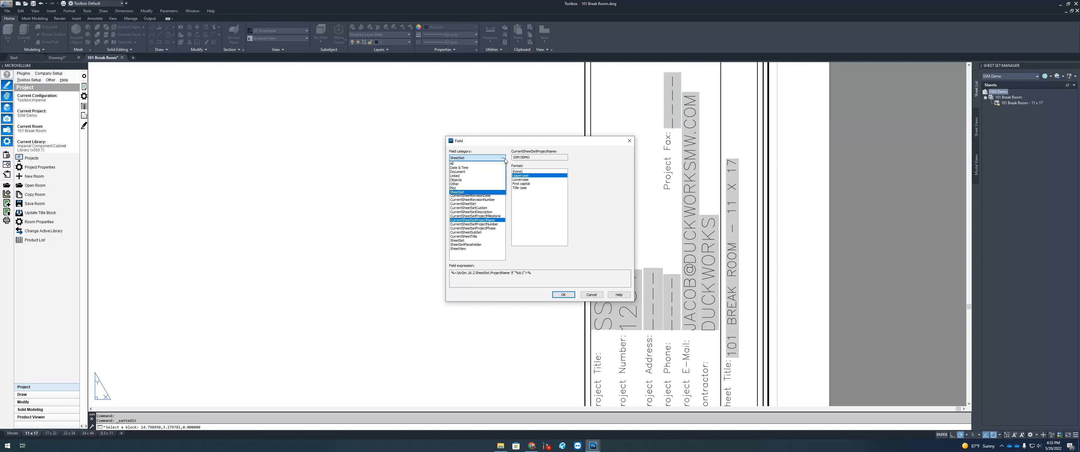
pyautogui.click(464, 192)
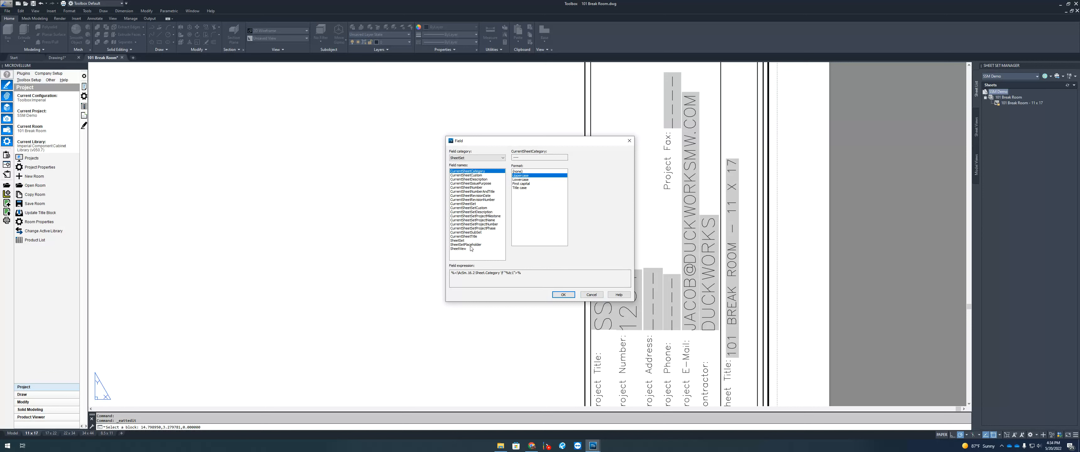
pyautogui.click(592, 295)
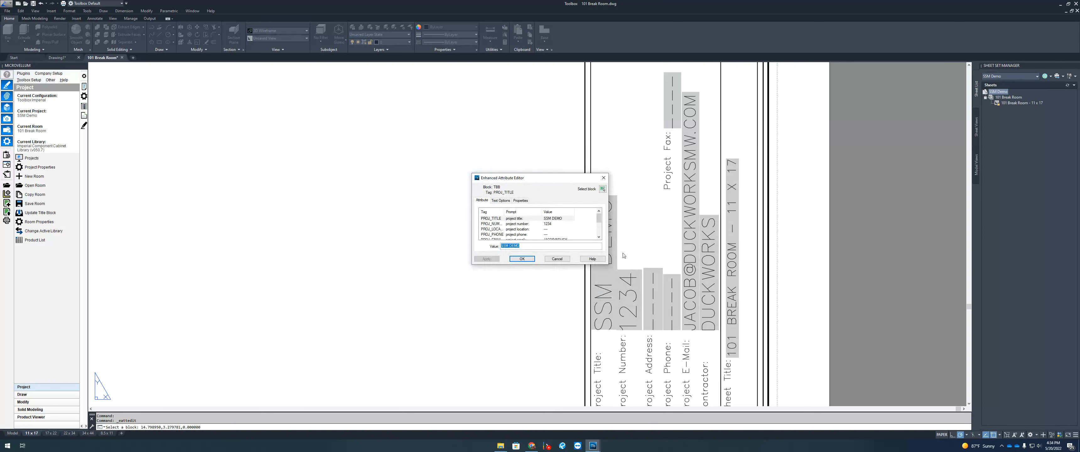
pyautogui.click(547, 225)
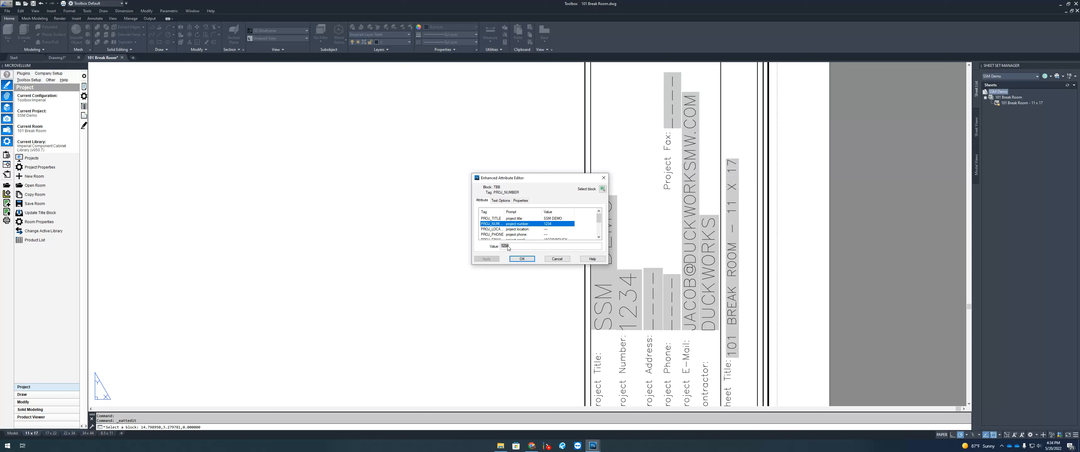
pyautogui.doubleClick(507, 246)
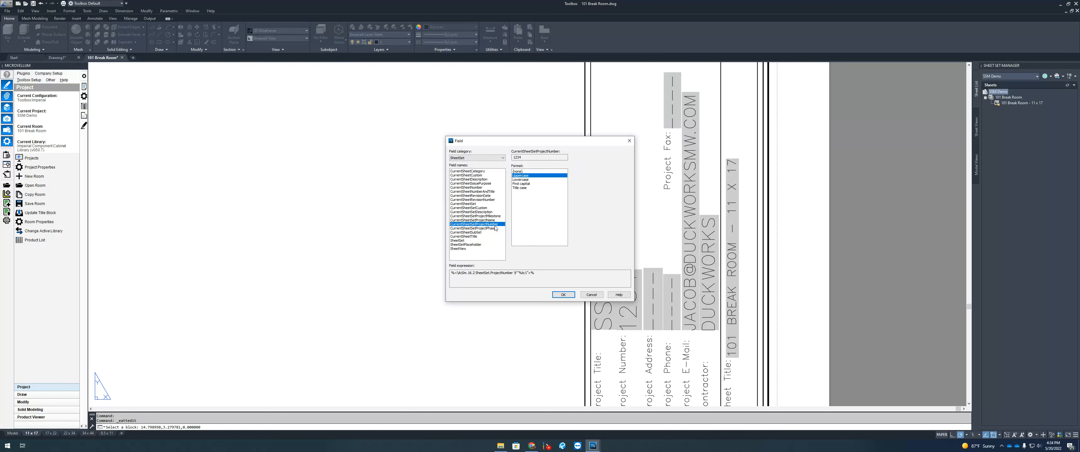
pyautogui.click(592, 294)
pyautogui.scroll(-1, 546, 240)
pyautogui.click(549, 224)
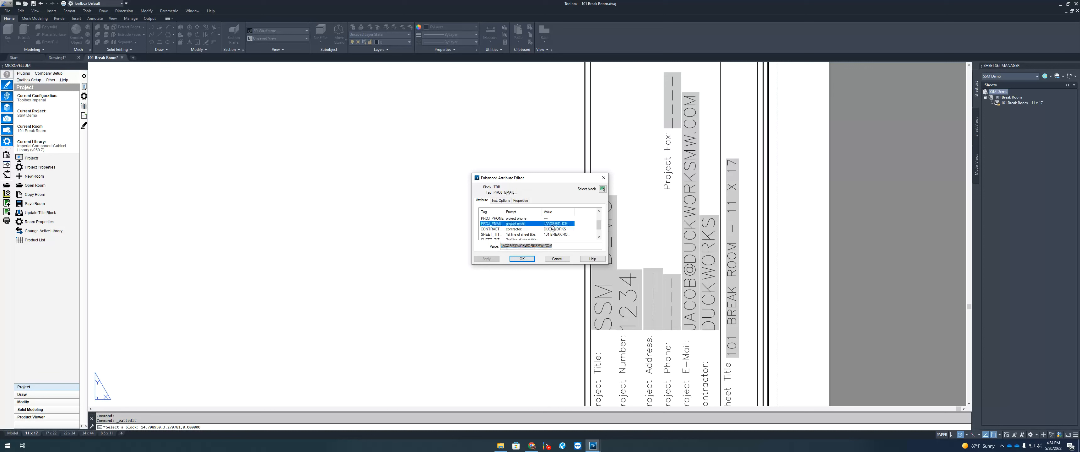
pyautogui.doubleClick(526, 247)
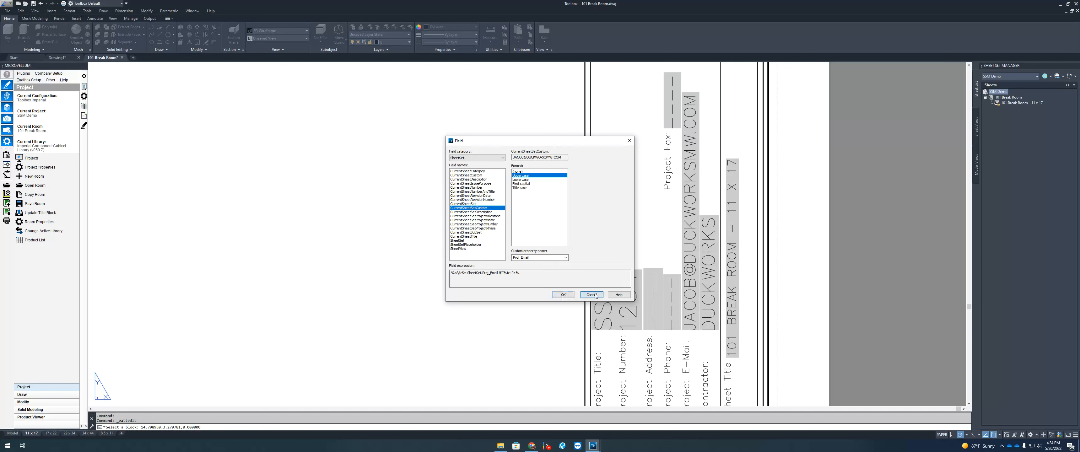
pyautogui.click(563, 294)
pyautogui.click(557, 259)
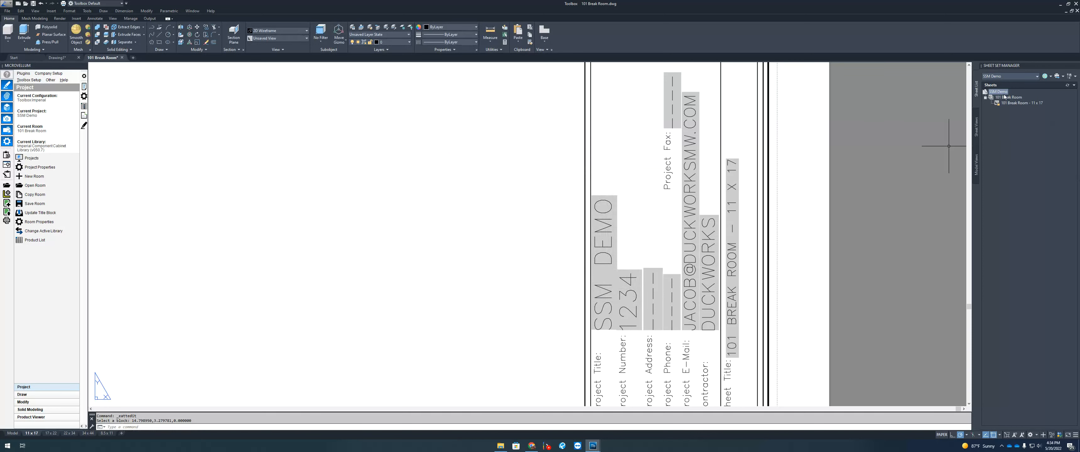
# Step: Pan and zoom to inspect the title block's still-empty Sheet Number field
pyautogui.scroll(-4, 633, 206)
pyautogui.scroll(6, 650, 360)
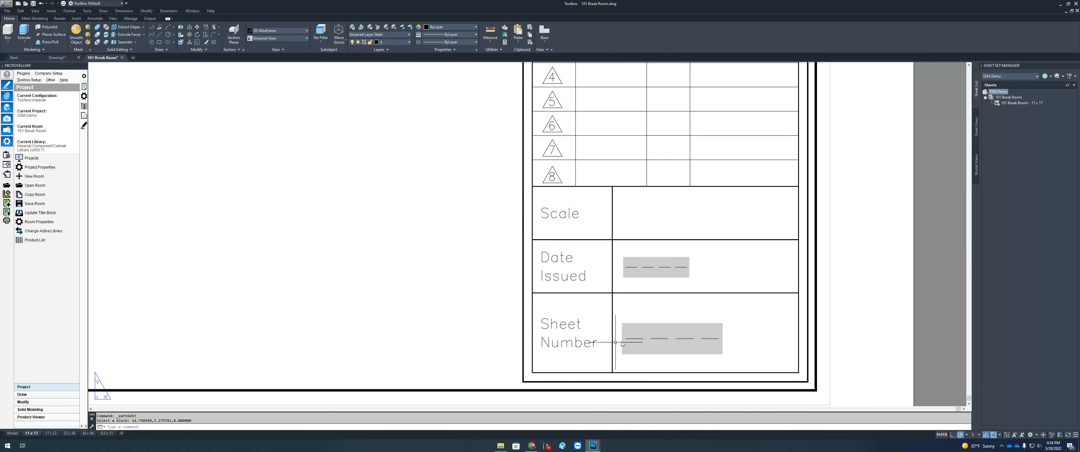
pyautogui.moveTo(632, 338); pyautogui.dragTo(673, 321, button='middle')
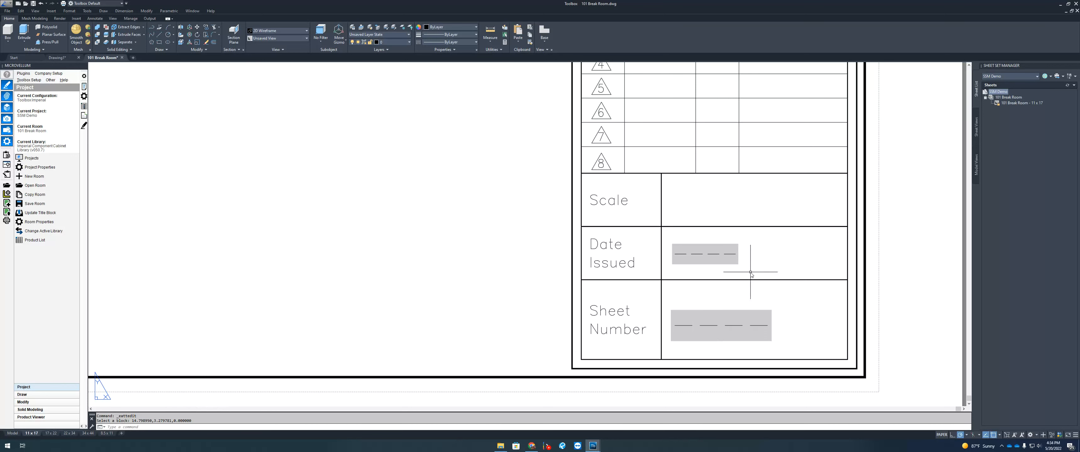
pyautogui.scroll(2, 732, 325)
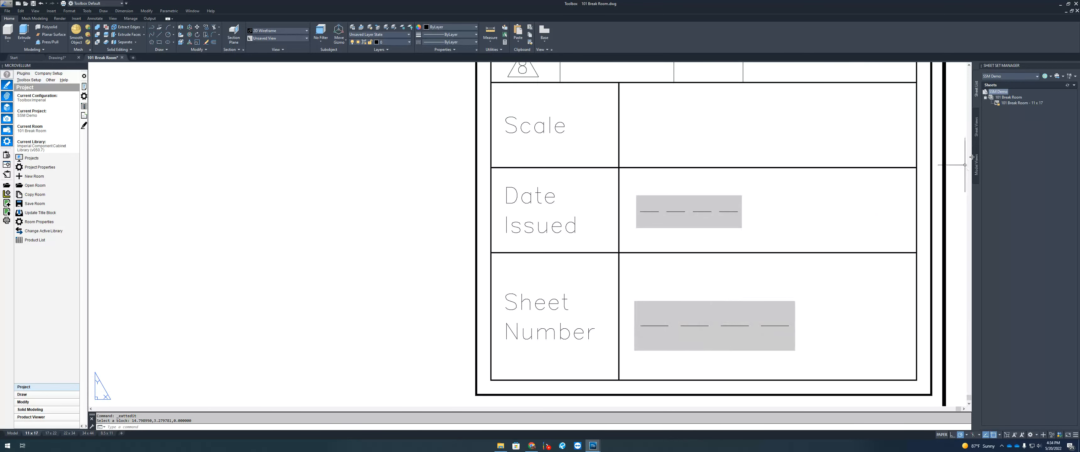
pyautogui.scroll(-2, 961, 168)
# Step: Select the 101 Break Room - 11 x 17 sheet in Sheet Set Manager to show its details
pyautogui.click(1015, 105)
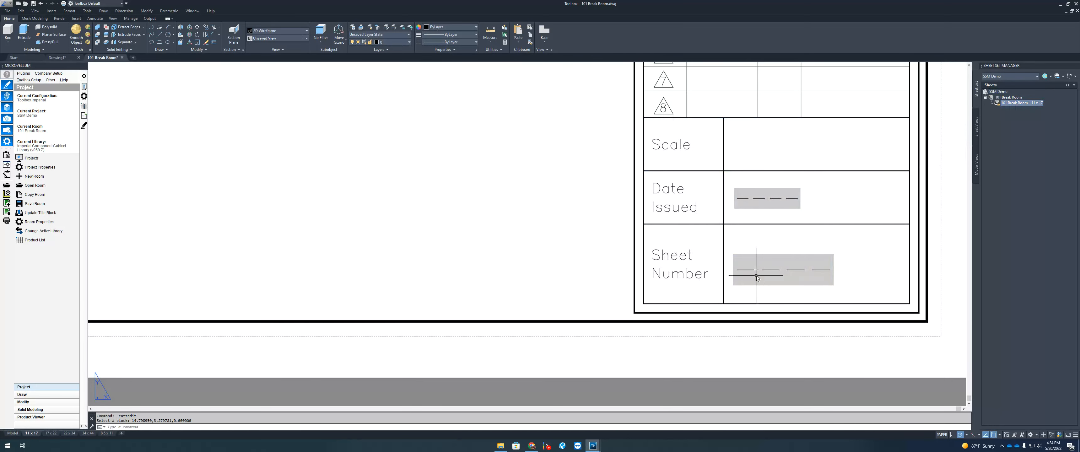
pyautogui.moveTo(796, 237); pyautogui.dragTo(746, 258, button='middle')
pyautogui.click(1013, 105)
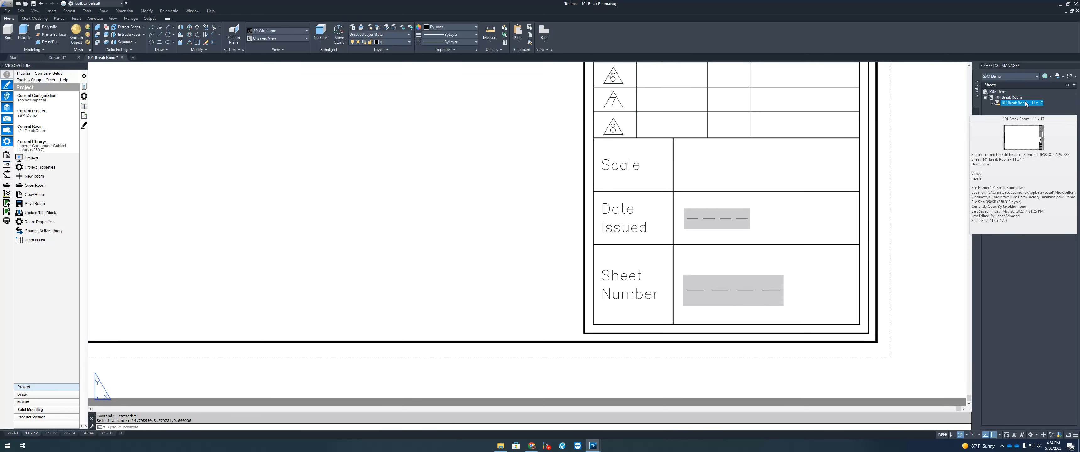
pyautogui.rightClick(1023, 105)
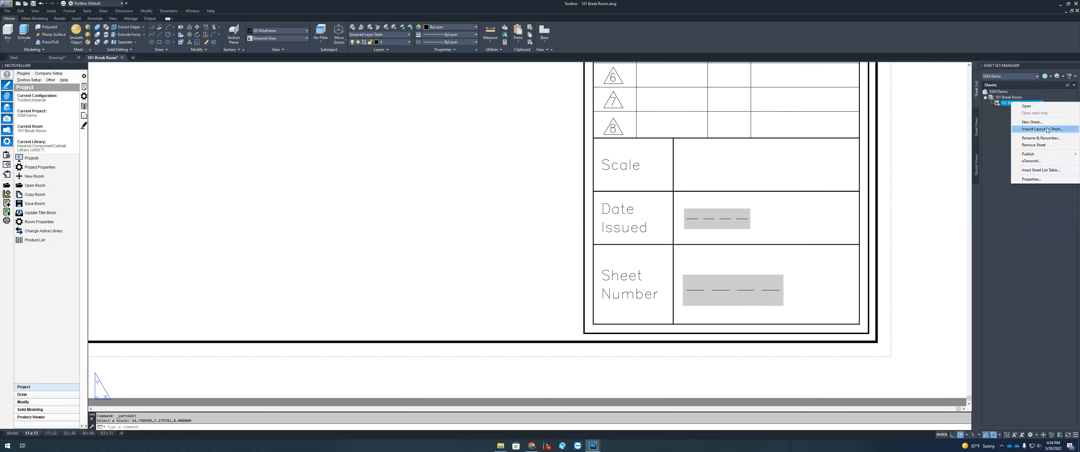
# Step: Open Rename & Renumber for the 101 Break Room sheet and enter 101.1 as its number
pyautogui.click(1046, 139)
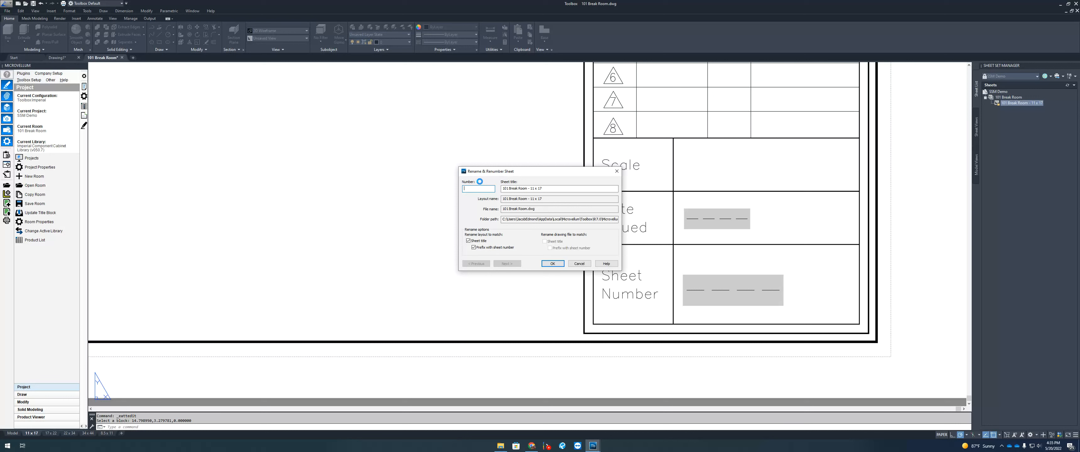
pyautogui.write('01.01')
pyautogui.click(509, 189)
pyautogui.moveTo(469, 189); pyautogui.dragTo(464, 188)
pyautogui.doubleClick(475, 192)
pyautogui.write('101.1')
# Step: Confirm number 101.1 so the sheet lists as 101.1 - 101 Break Room - 11 x 17
pyautogui.click(468, 190)
pyautogui.moveTo(472, 189); pyautogui.dragTo(477, 189)
pyautogui.click(552, 264)
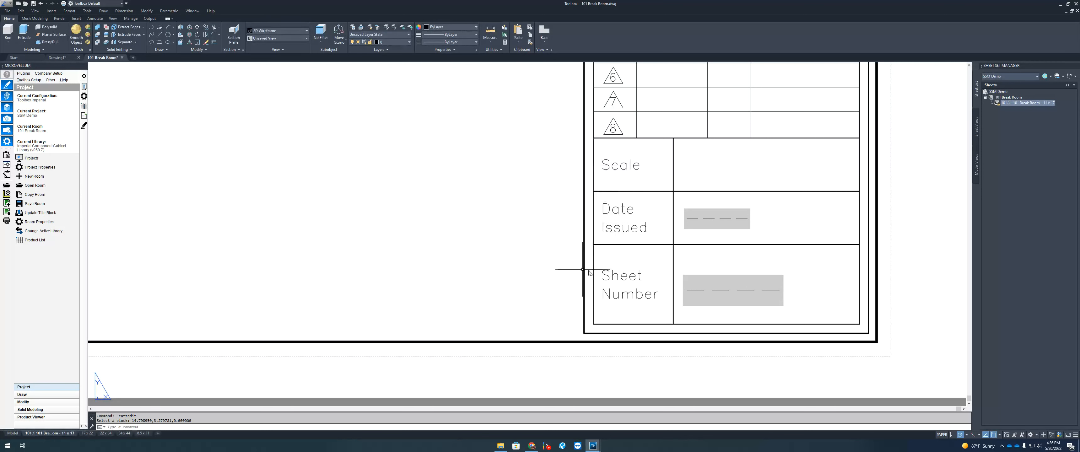
# Step: Retitle sheet 101.1 'Plans & Elevations', with the layout name following the title and sheet number
pyautogui.rightClick(1023, 107)
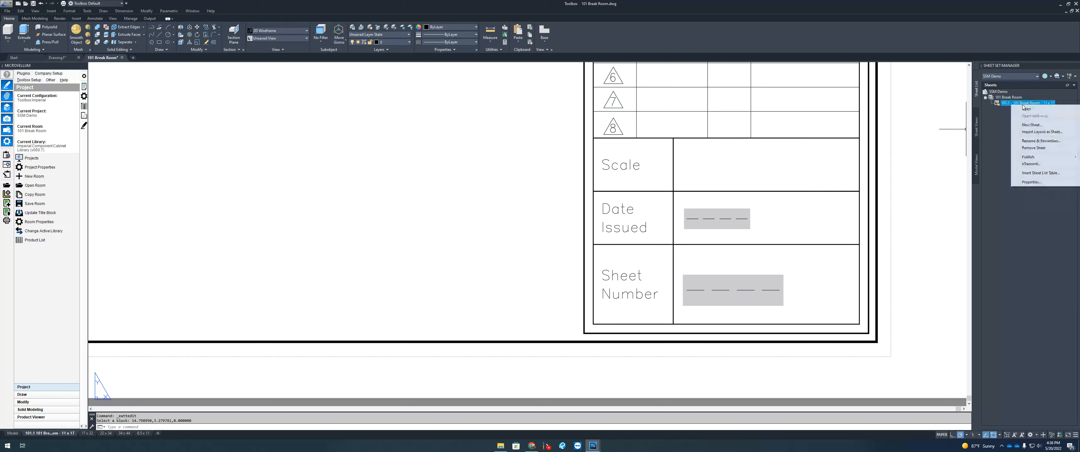
pyautogui.click(1045, 141)
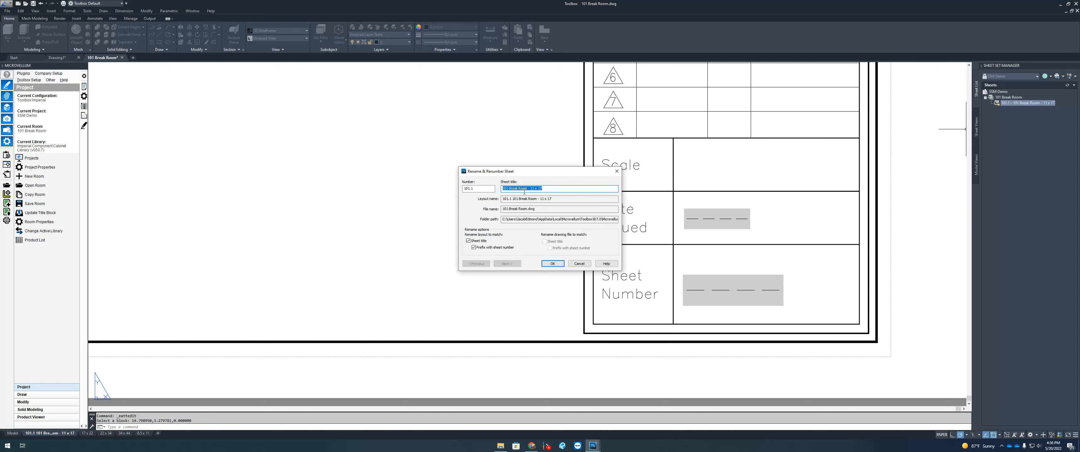
pyautogui.write('Plans & Elevations')
pyautogui.click(481, 242)
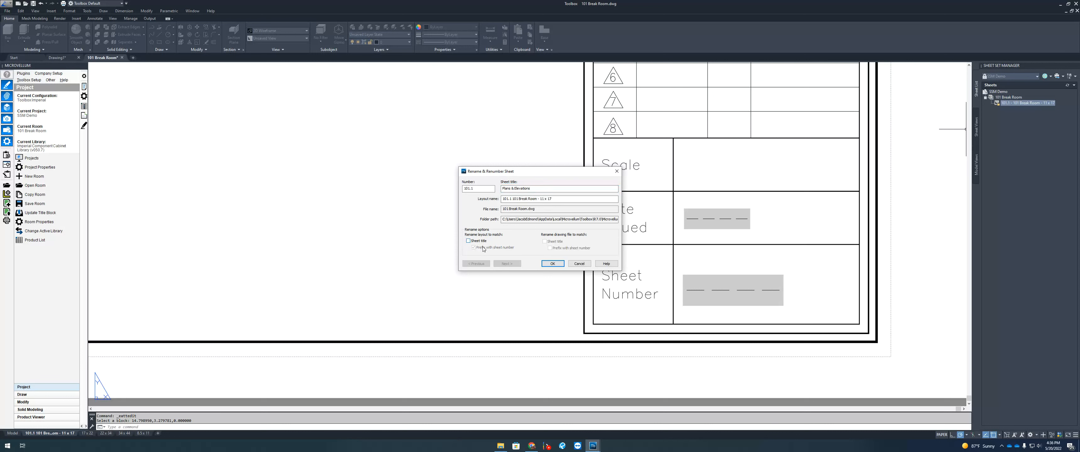
pyautogui.click(473, 242)
pyautogui.click(473, 247)
pyautogui.click(469, 242)
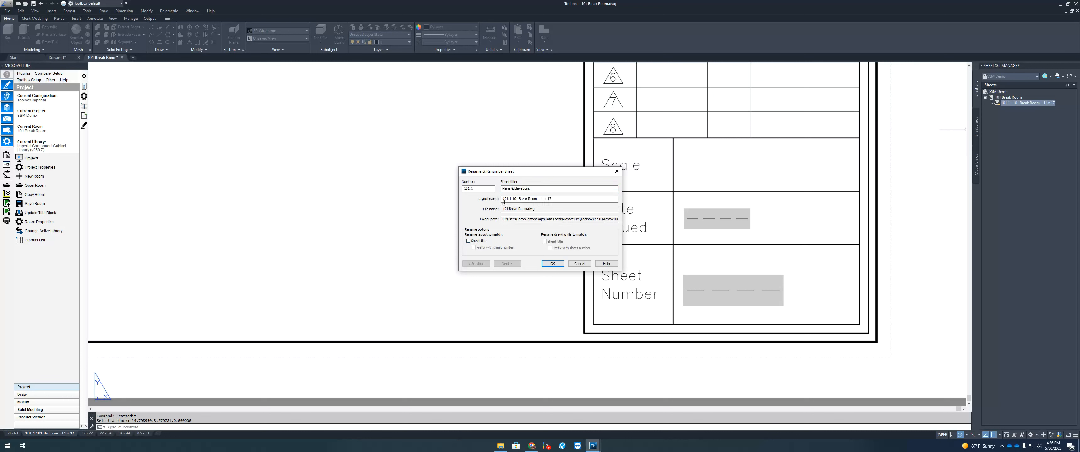
pyautogui.moveTo(503, 200); pyautogui.dragTo(564, 203)
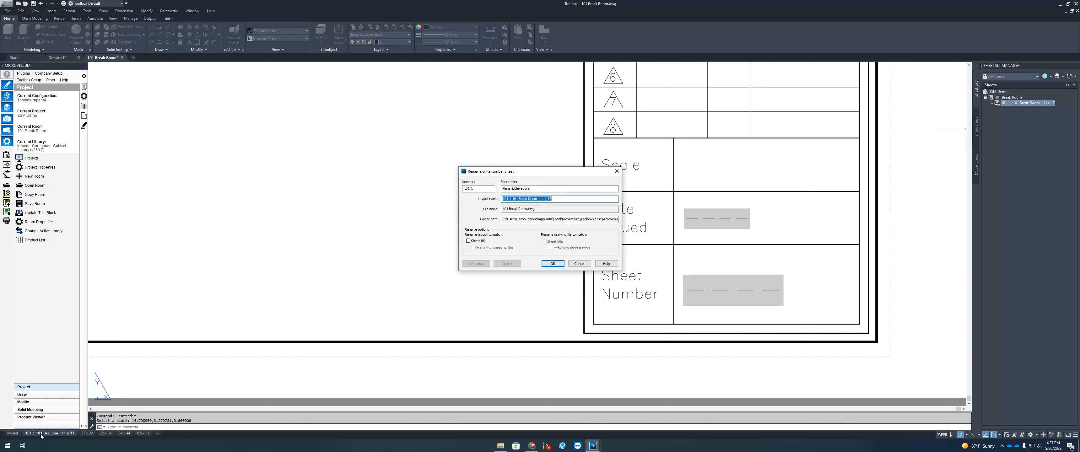
pyautogui.click(468, 243)
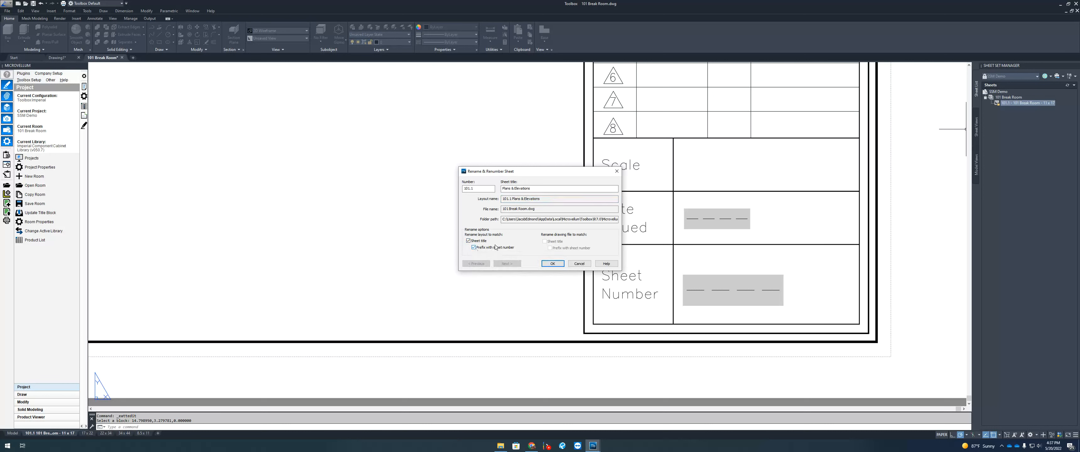
pyautogui.click(484, 189)
pyautogui.click(516, 189)
pyautogui.click(562, 265)
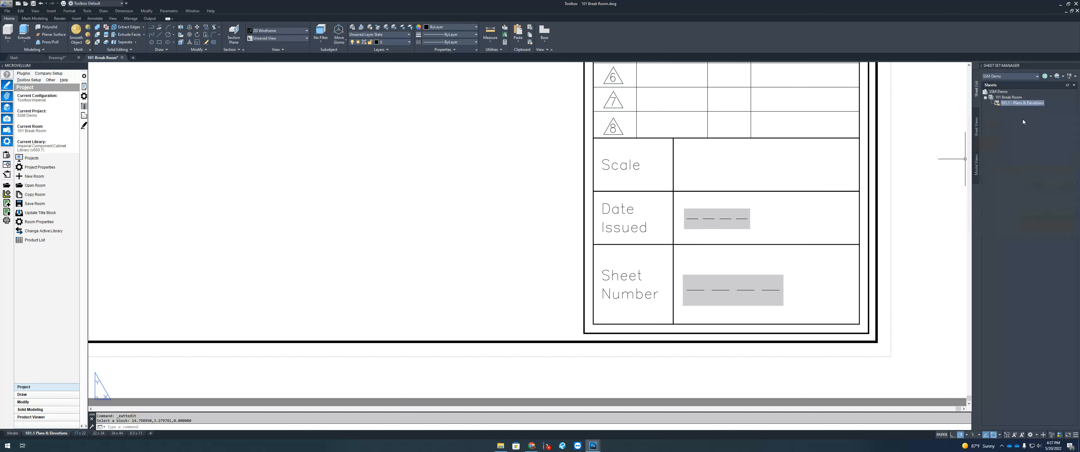
# Step: Regenerate with RE so the title block shows 101.1 and PLANS & ELEVATIONS, then zoom extents
pyautogui.click(470, 249)
pyautogui.press('Escape')
pyautogui.write('RE')
pyautogui.press('Return')
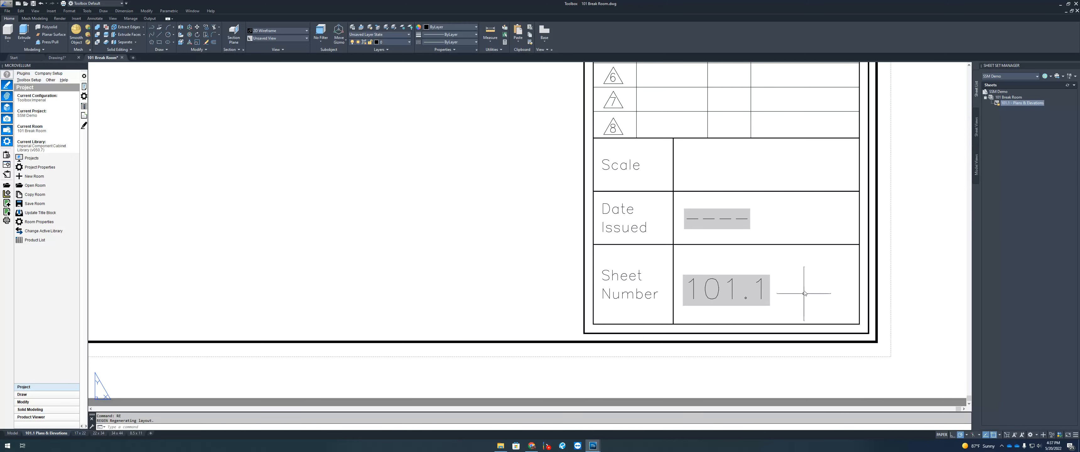
pyautogui.scroll(-5, 711, 293)
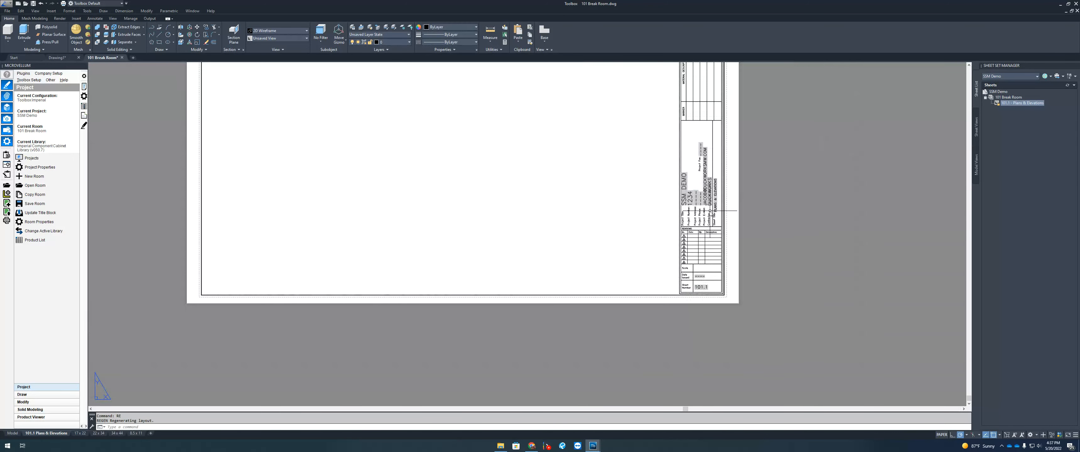
pyautogui.scroll(6, 728, 169)
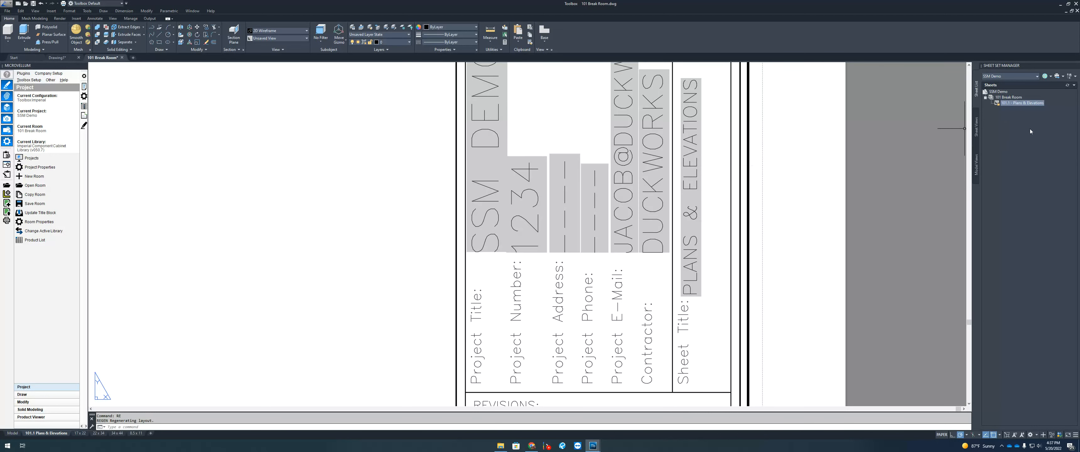
pyautogui.scroll(-4, 742, 225)
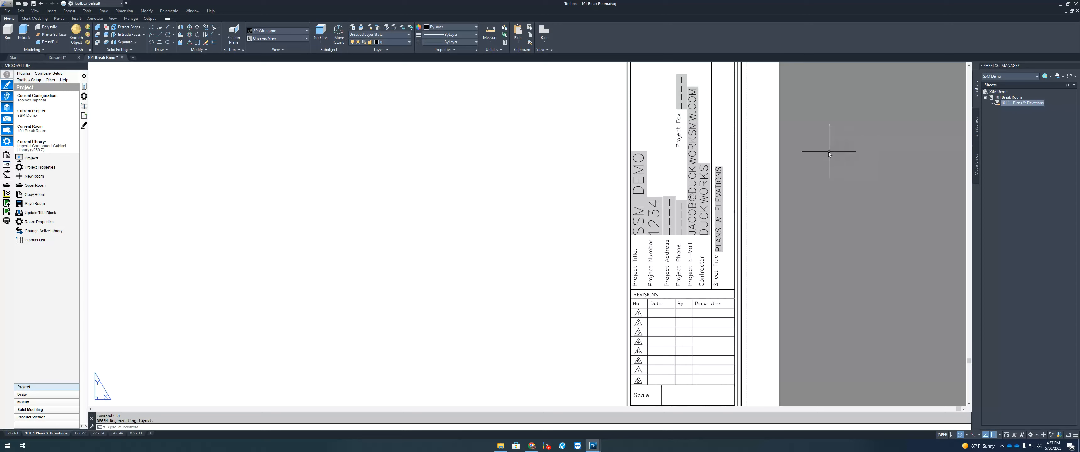
pyautogui.scroll(-3, 829, 152)
pyautogui.middleClick(801, 157)
pyautogui.middleClick(801, 157)
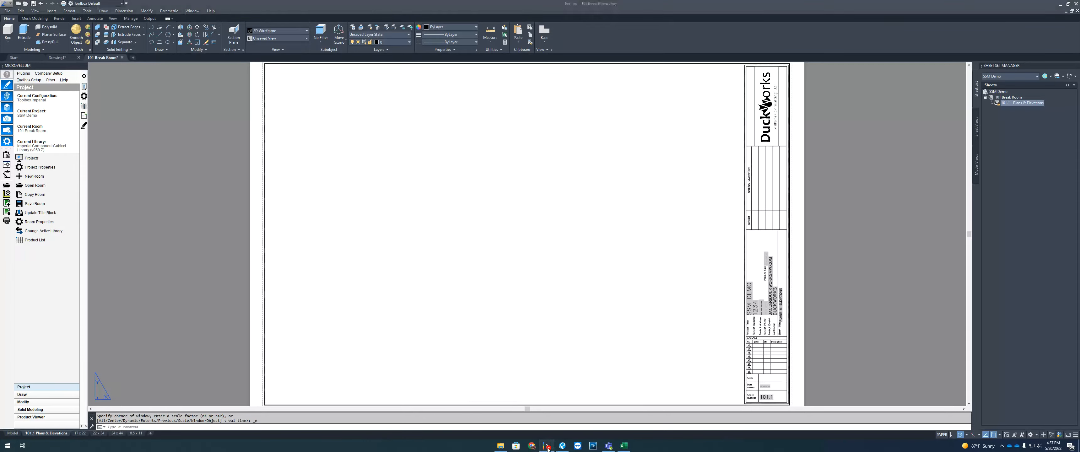
pyautogui.click(534, 445)
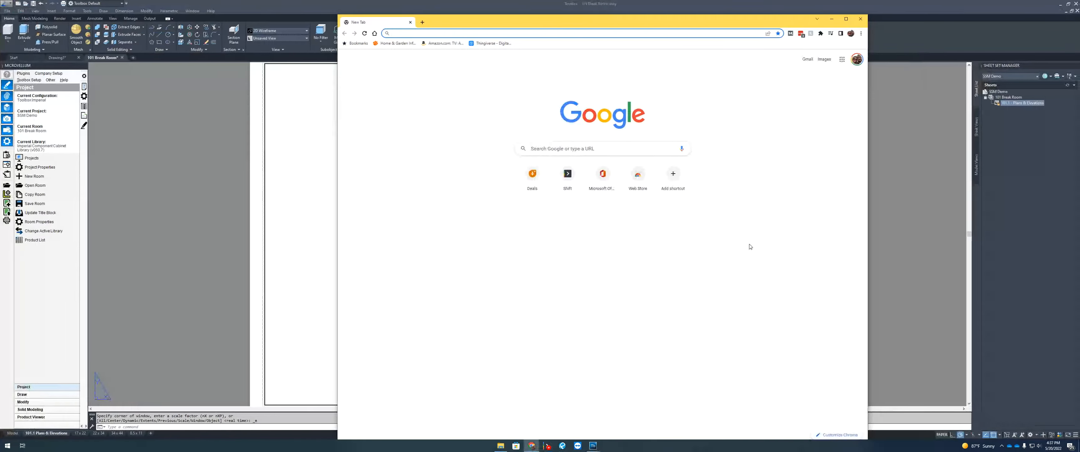
# Step: Minimize the browser, switch to the Model tab and zoom to model space extents
pyautogui.click(832, 20)
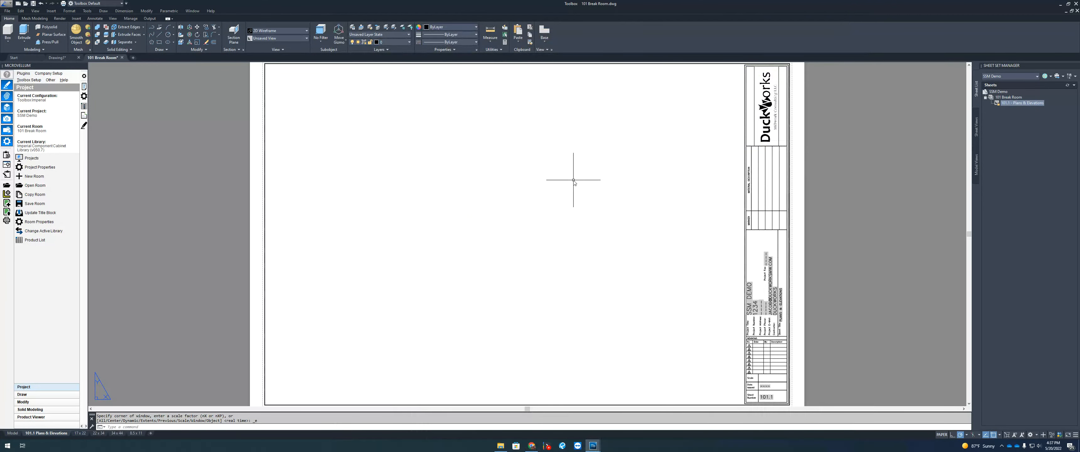
pyautogui.click(12, 433)
pyautogui.middleClick(276, 182)
pyautogui.middleClick(277, 183)
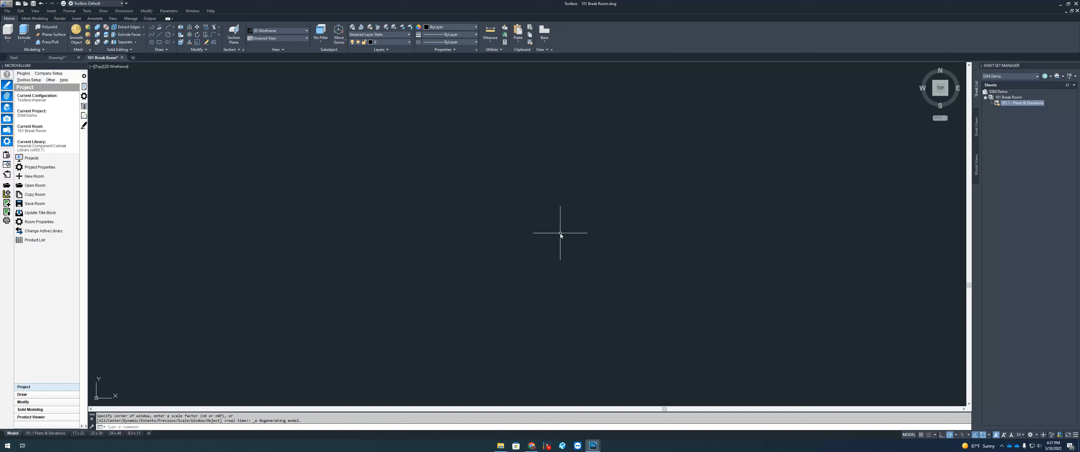
# Step: Attempt a rectangle from 0,0,0 with 360 and 180, then delete the misdrawn result
pyautogui.write('REC')
pyautogui.press('Return')
pyautogui.write('0,0,0')
pyautogui.press('Return')
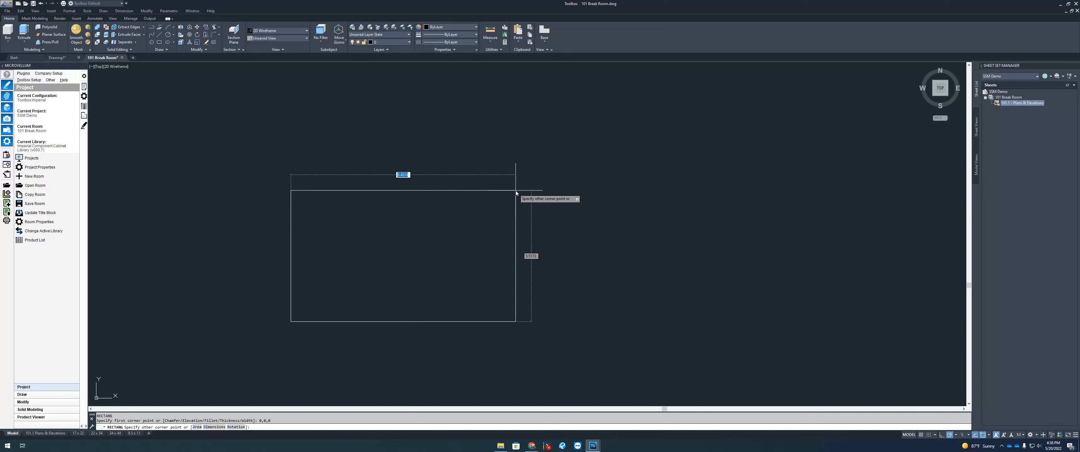
pyautogui.write('360')
pyautogui.press('Return')
pyautogui.write('180')
pyautogui.press('Return')
pyautogui.scroll(-6, 486, 204)
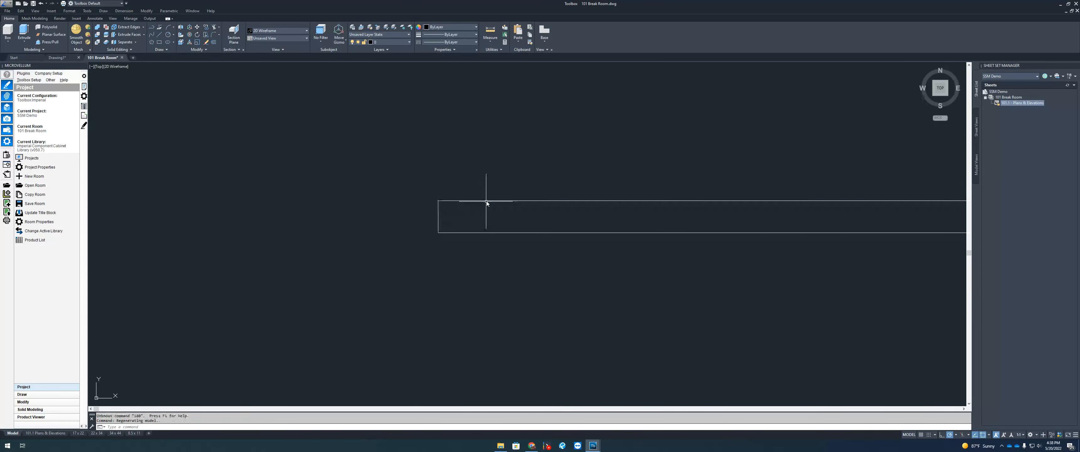
pyautogui.click(601, 180)
pyautogui.click(551, 214)
pyautogui.press('Delete')
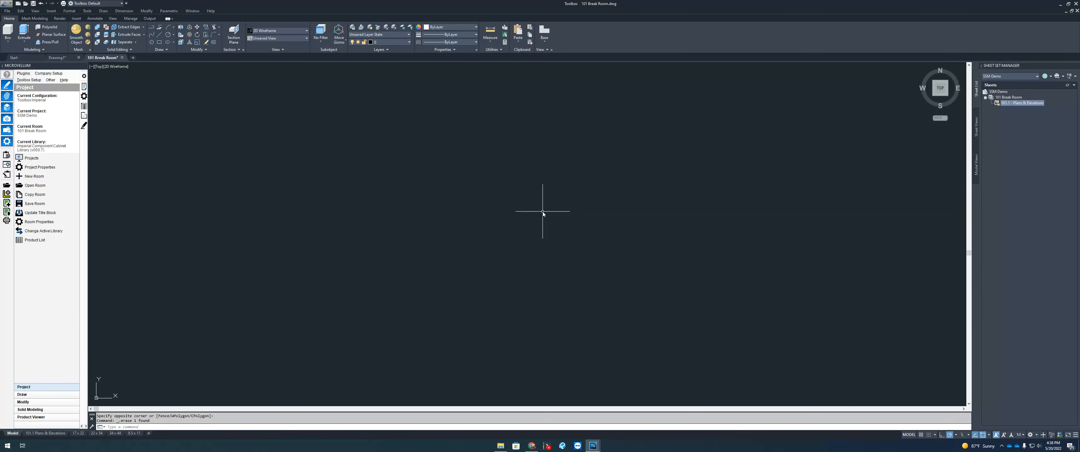
# Step: Draw a 360 x 180 rectangle from corner 0,0,0 using the Dimensions option
pyautogui.write('REC')
pyautogui.press('Return')
pyautogui.write('0,0,0')
pyautogui.press('Return')
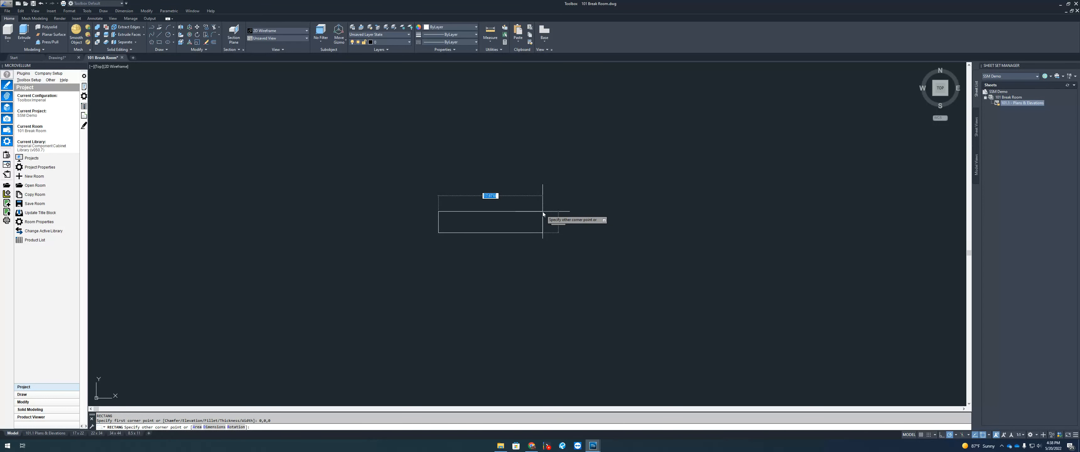
pyautogui.write('d')
pyautogui.press('Return')
pyautogui.write('360')
pyautogui.press('Return')
pyautogui.write('180')
pyautogui.press('Return')
pyautogui.click(543, 214)
# Step: Copy the rectangle from its lower-left corner to spots directly above and to its right
pyautogui.scroll(-5, 524, 251)
pyautogui.click(588, 218)
pyautogui.write('co')
pyautogui.press('Return')
pyautogui.click(465, 308)
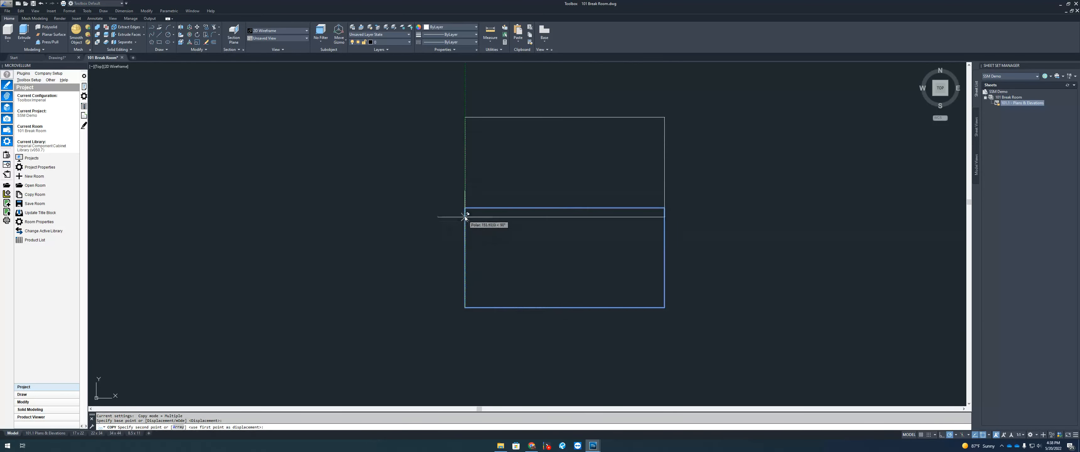
pyautogui.click(465, 208)
pyautogui.click(665, 307)
pyautogui.press('Escape')
pyautogui.moveTo(684, 239); pyautogui.dragTo(671, 272, button='middle')
pyautogui.scroll(2, 610, 226)
pyautogui.click(25, 395)
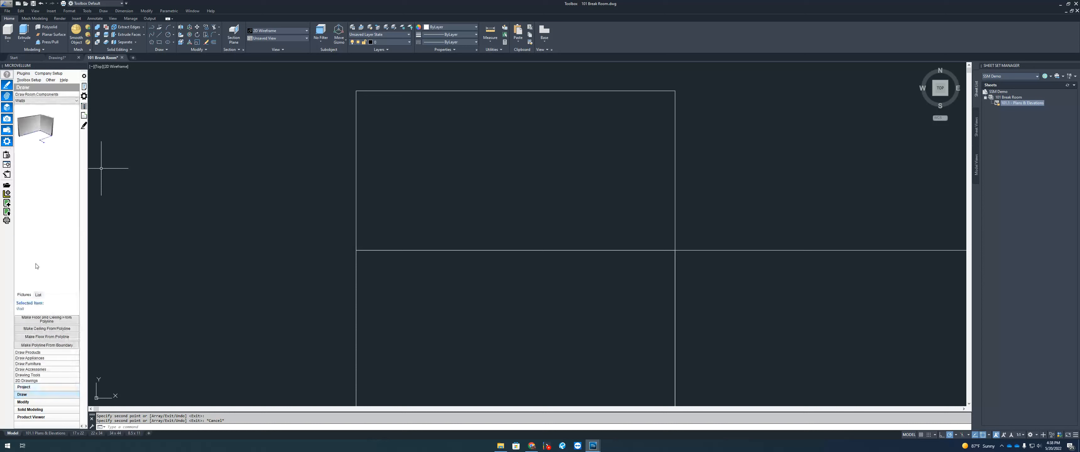
# Step: Draw a Wall with Pick Points to Draw Wall, picking start, corner and end points in the upper rectangle
pyautogui.doubleClick(42, 126)
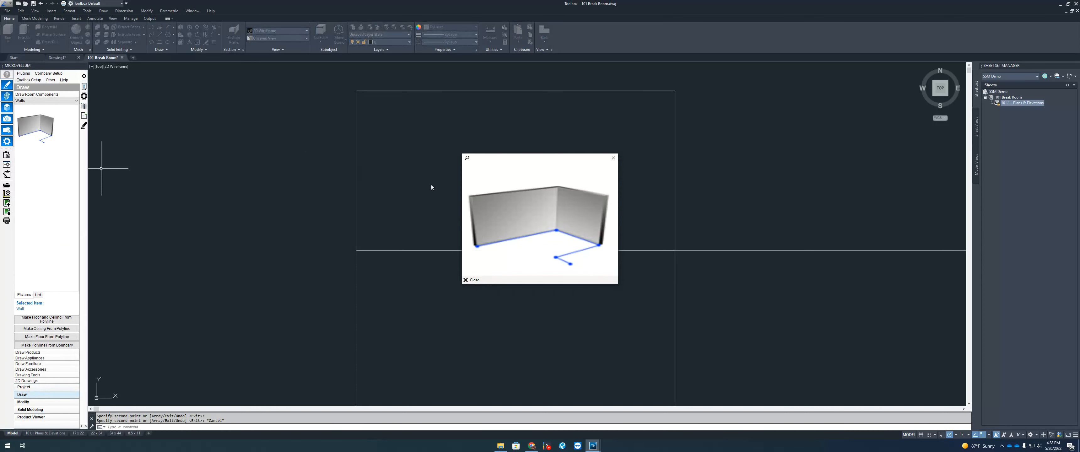
pyautogui.click(614, 158)
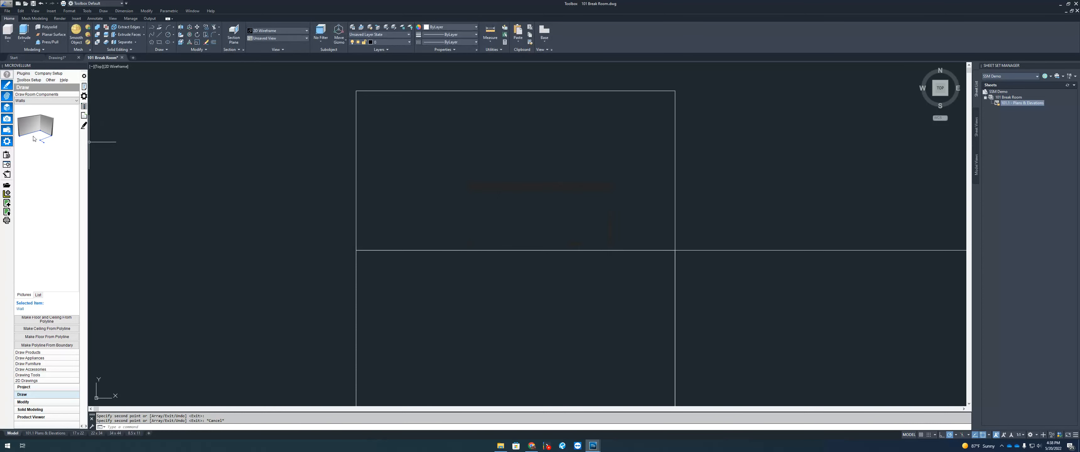
pyautogui.click(37, 295)
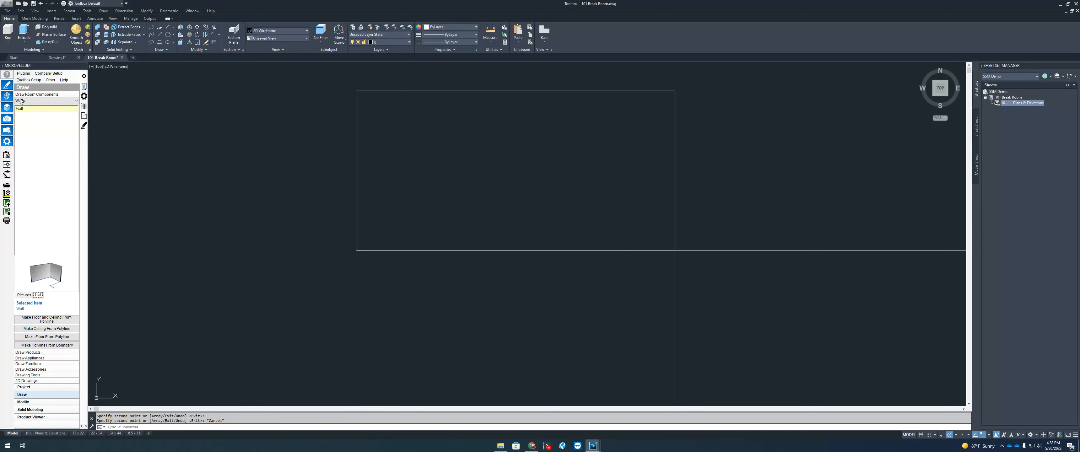
pyautogui.click(26, 108)
pyautogui.rightClick(32, 109)
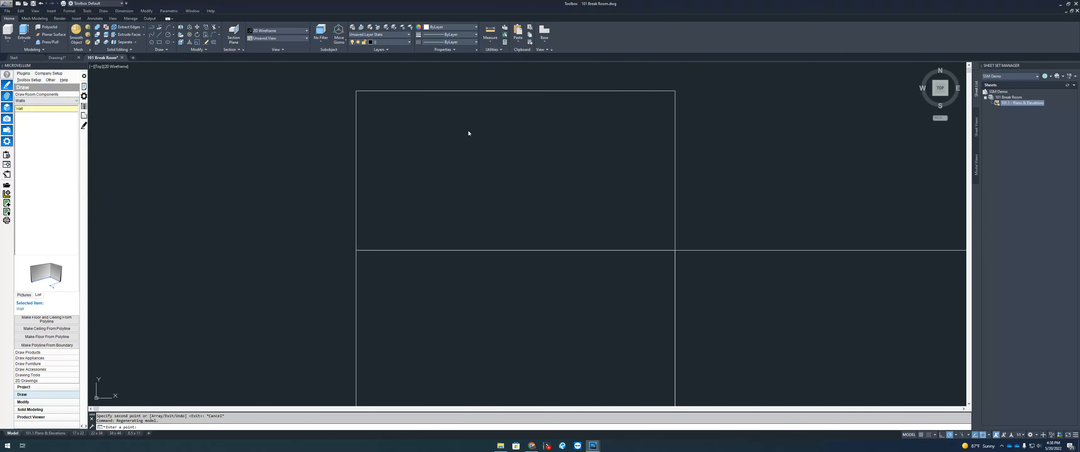
pyautogui.click(438, 191)
pyautogui.click(438, 158)
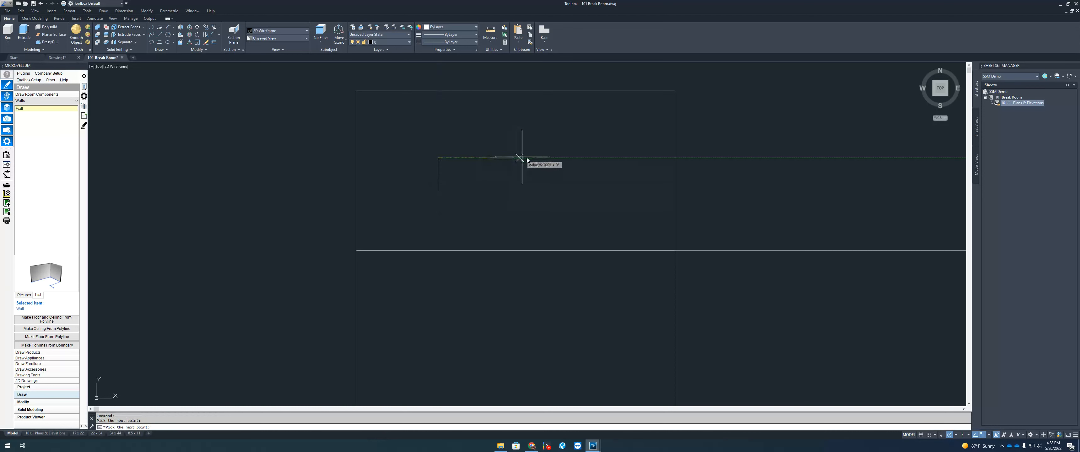
pyautogui.click(542, 157)
pyautogui.press('Return')
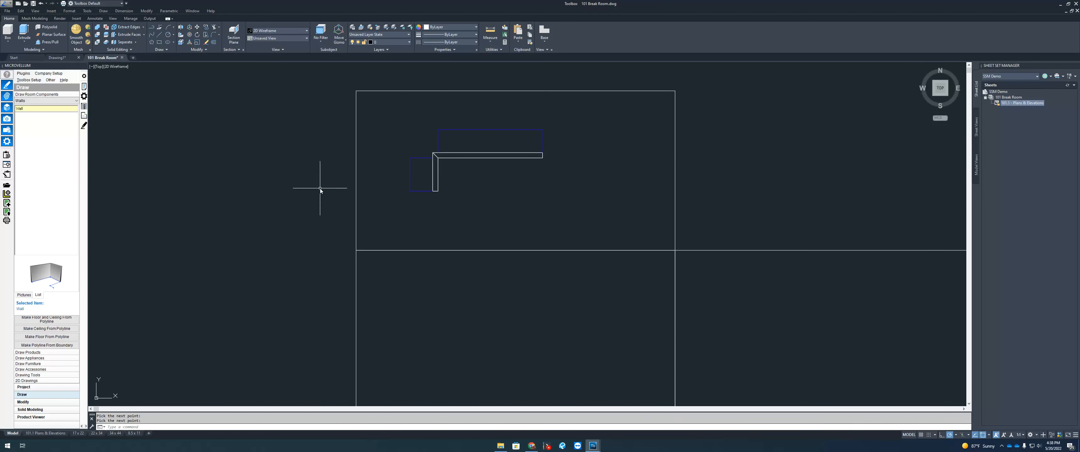
pyautogui.click(38, 353)
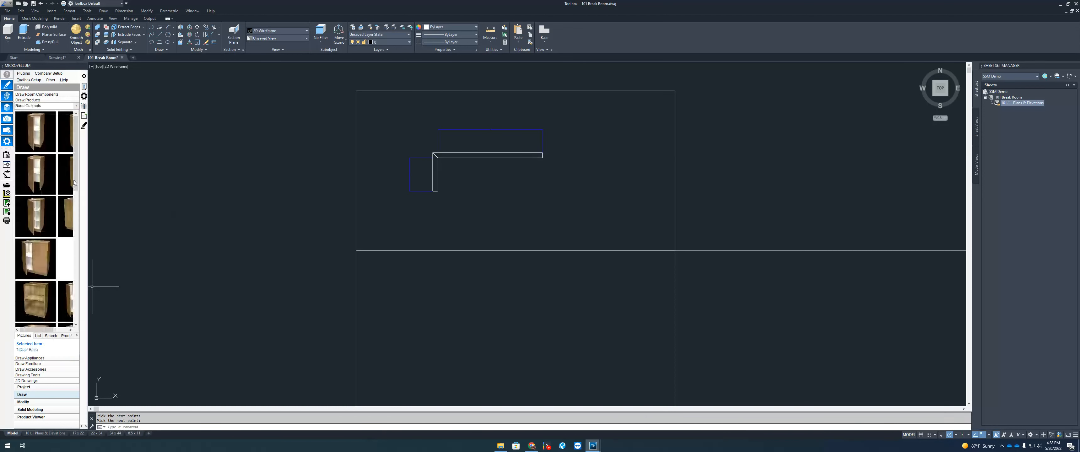
# Step: Place a 1 Door Base cabinet in the walls' inside corner, dismissing the machining notice
pyautogui.click(38, 336)
pyautogui.click(26, 114)
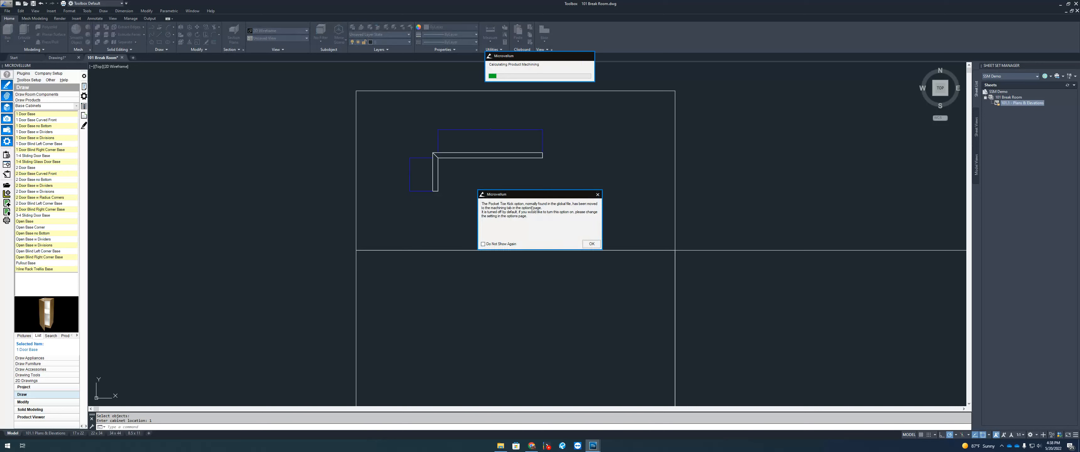
pyautogui.click(594, 243)
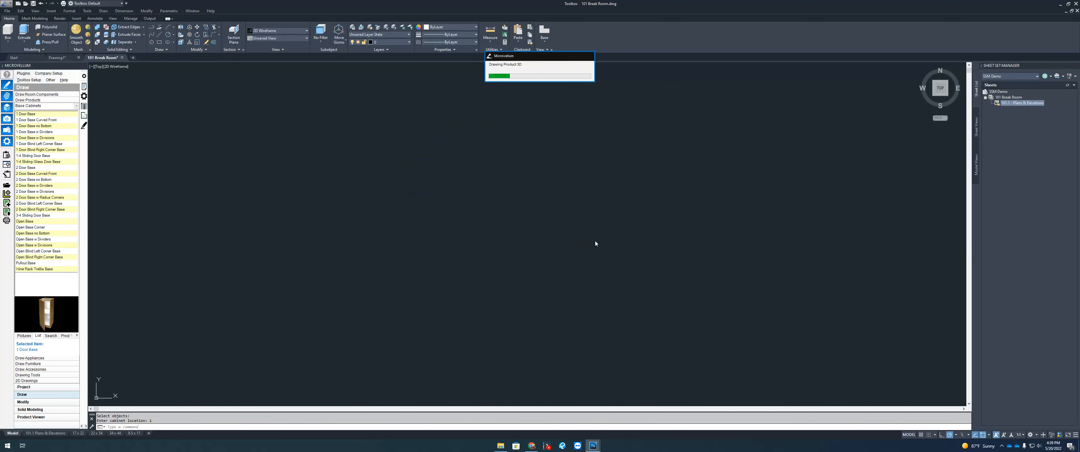
pyautogui.scroll(-4, 479, 154)
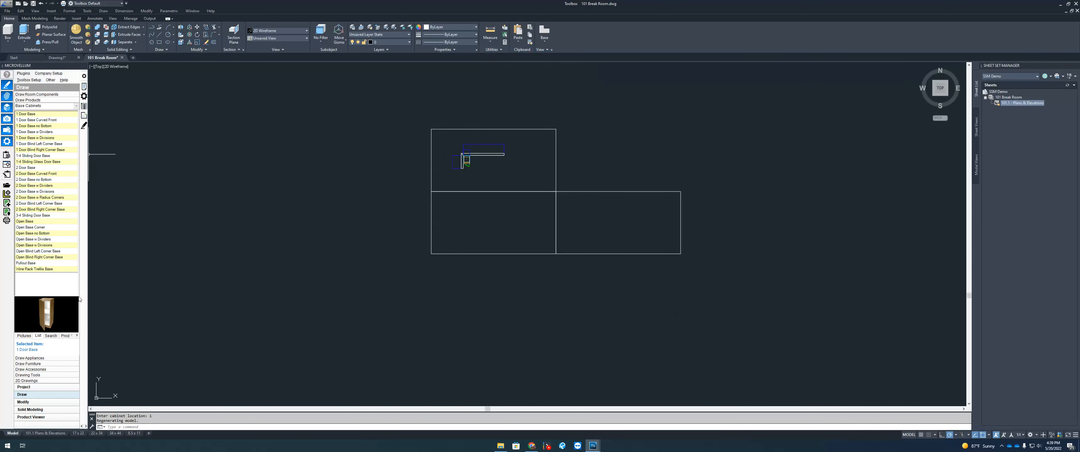
pyautogui.click(26, 380)
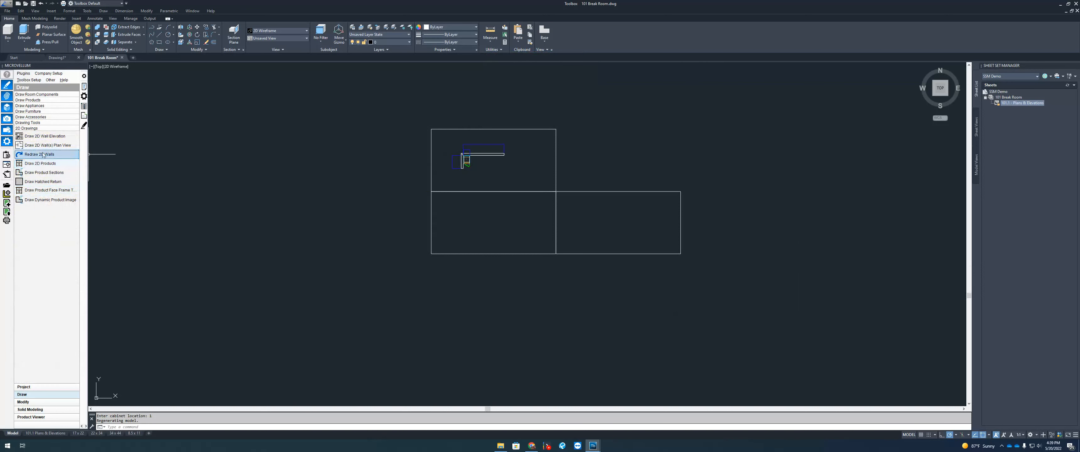
# Step: Draw a 2D elevation of the corner wall with all its cabinets in the lower-left rectangle
pyautogui.click(46, 136)
pyautogui.scroll(6, 483, 160)
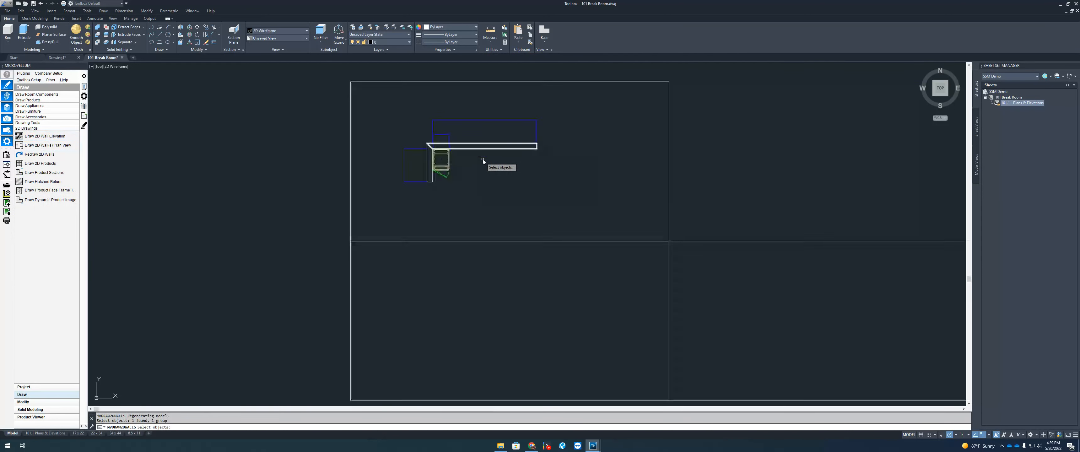
pyautogui.click(495, 141)
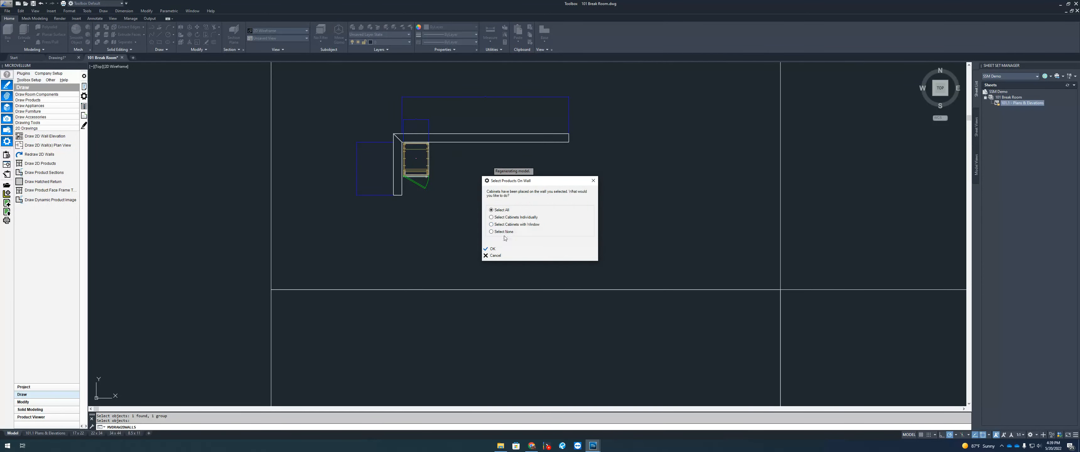
pyautogui.click(493, 249)
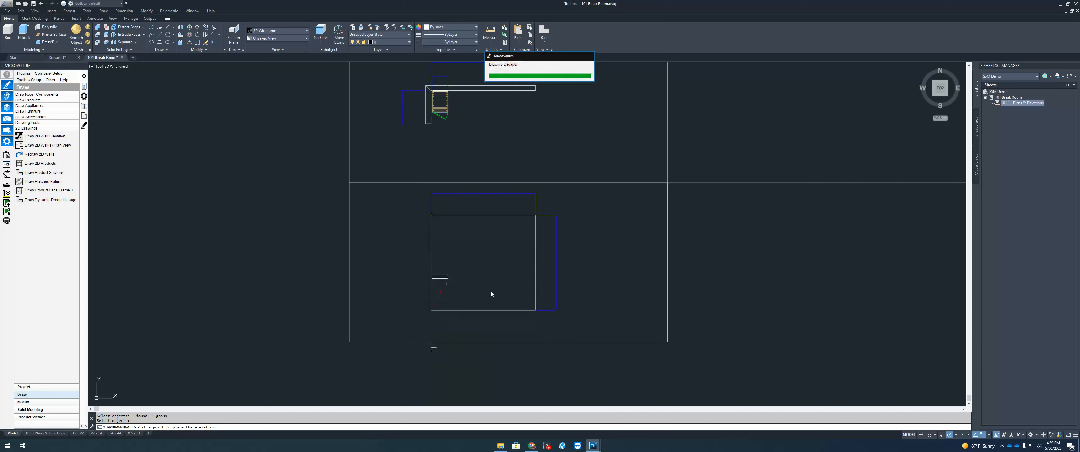
pyautogui.moveTo(527, 283); pyautogui.dragTo(439, 277, button='middle')
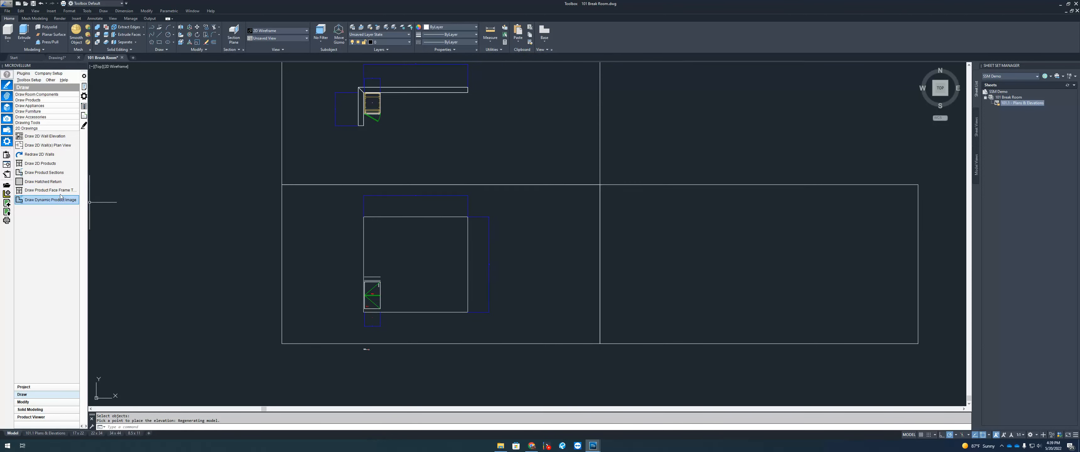
pyautogui.click(1022, 436)
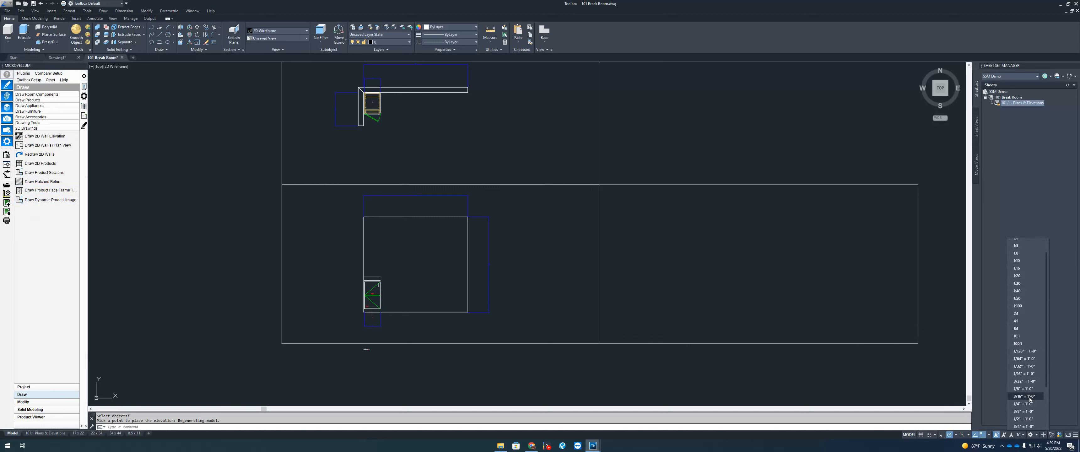
# Step: At 3/4" = 1'-0" annotation scale, place a base cabinet cross section in the lower-right rectangle
pyautogui.scroll(-1, 1033, 409)
pyautogui.click(1033, 414)
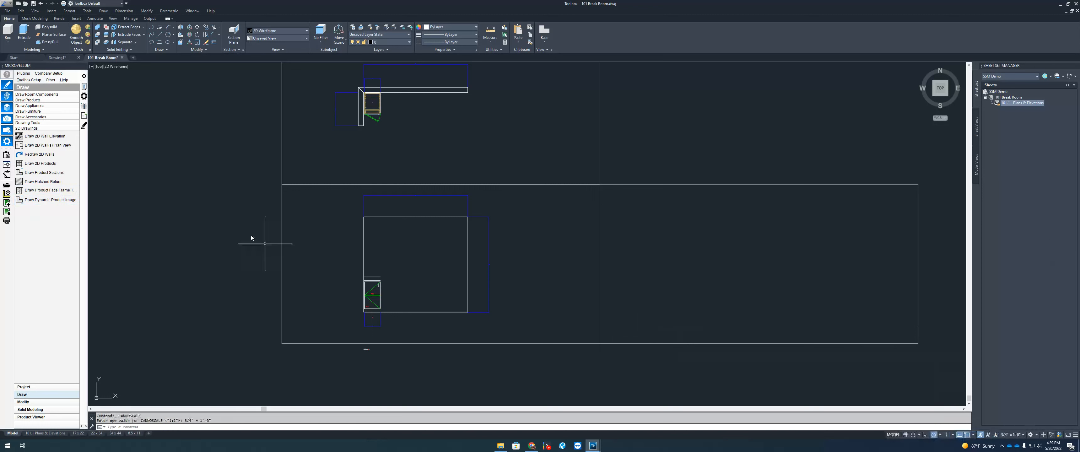
pyautogui.click(56, 176)
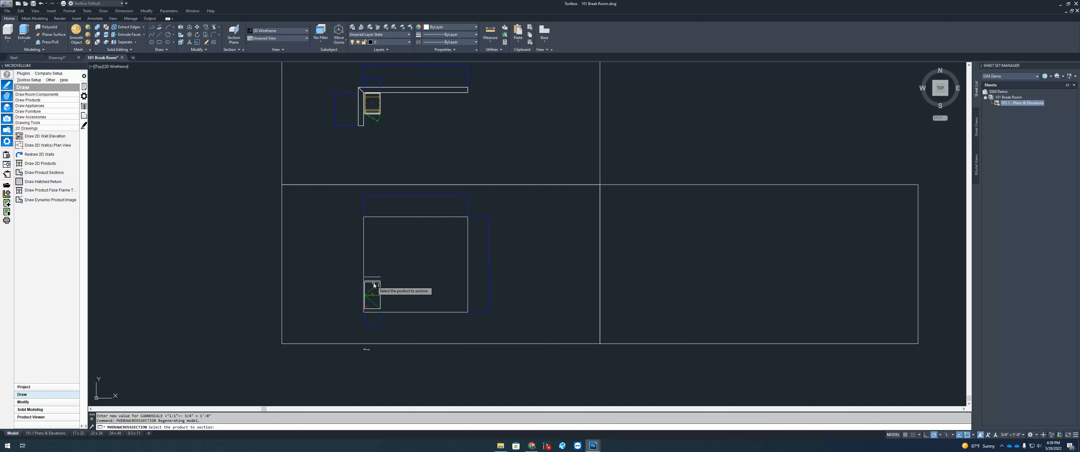
pyautogui.click(372, 218)
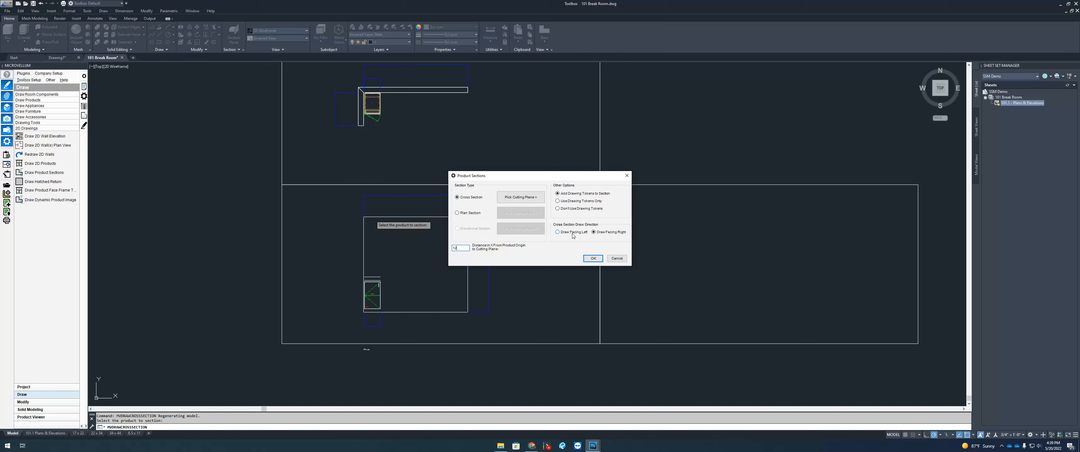
pyautogui.click(594, 259)
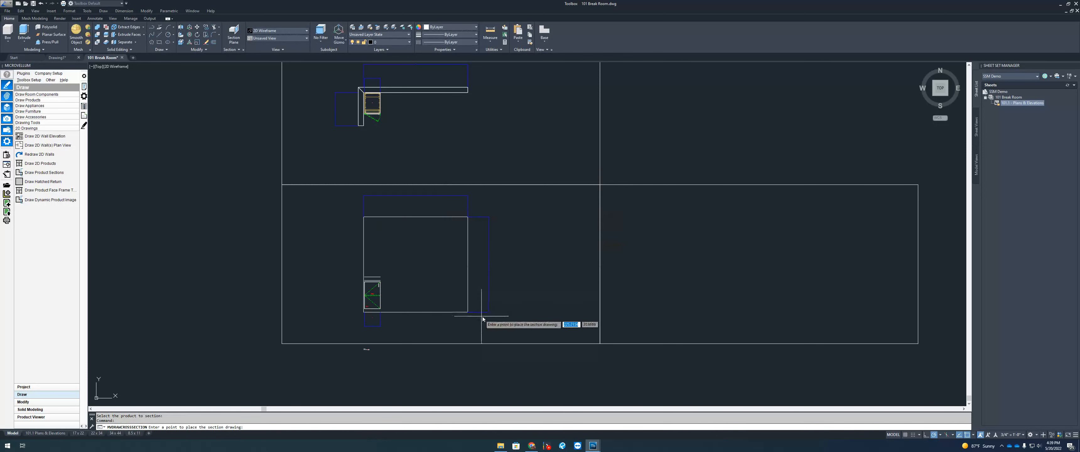
pyautogui.click(736, 312)
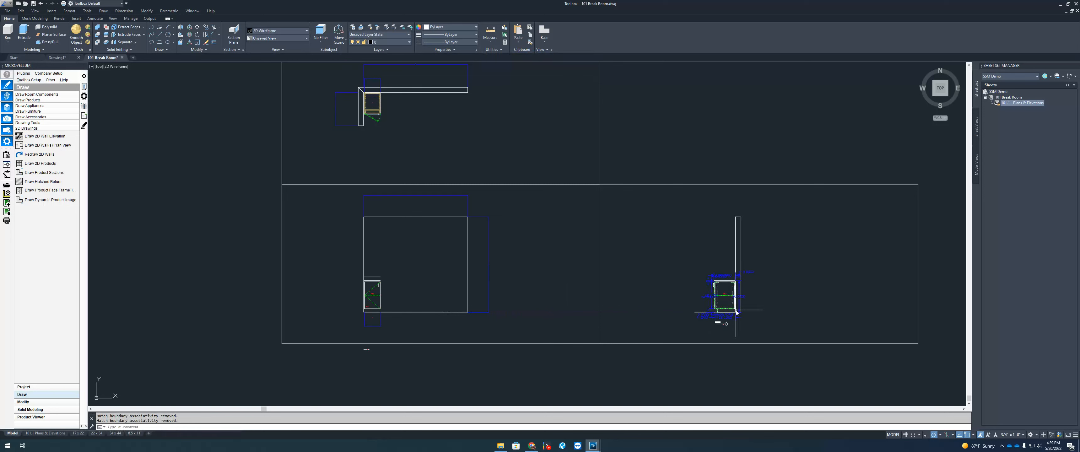
# Step: Check the placed section, then switch to the 101.1 Plans & Elevations layout sheet
pyautogui.scroll(4, 730, 319)
pyautogui.click(735, 314)
pyautogui.click(718, 325)
pyautogui.scroll(-3, 562, 268)
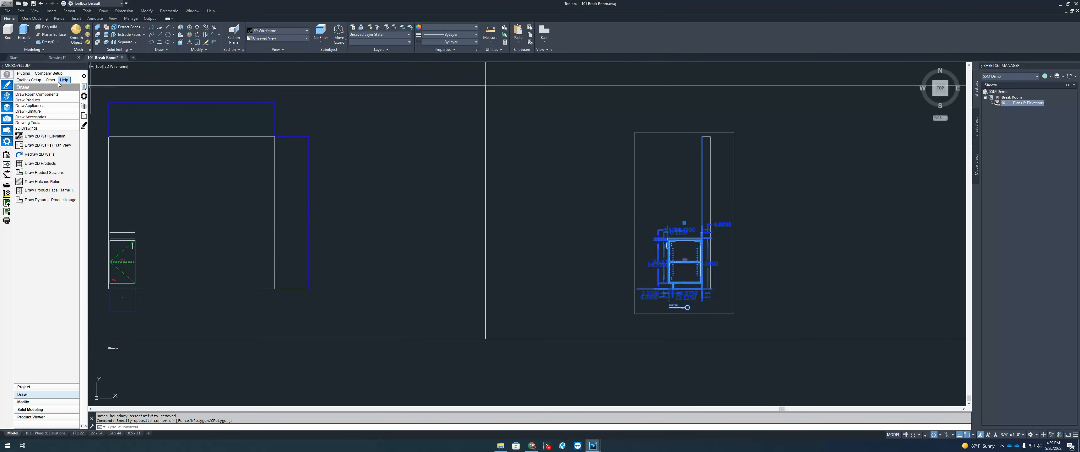
pyautogui.scroll(-2, 610, 250)
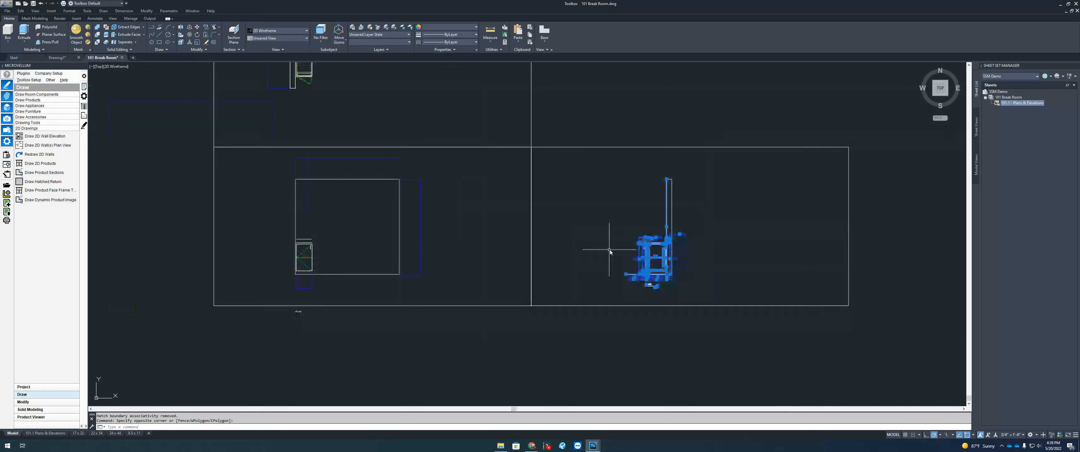
pyautogui.press('Escape')
pyautogui.scroll(4, 612, 252)
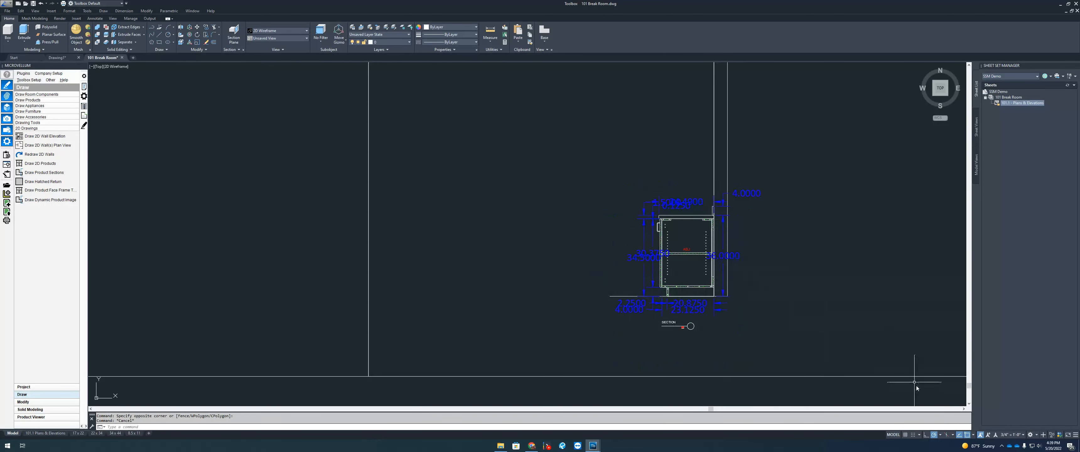
pyautogui.scroll(-3, 799, 304)
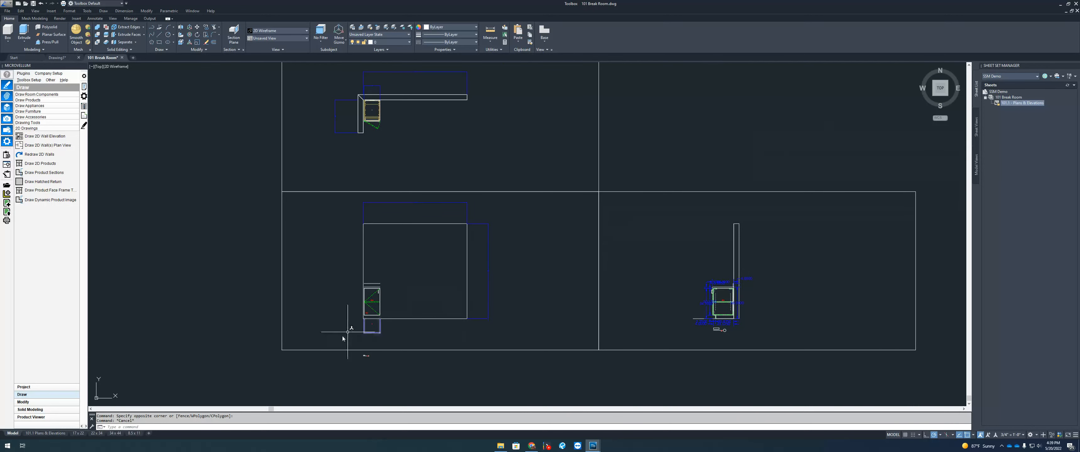
pyautogui.click(45, 434)
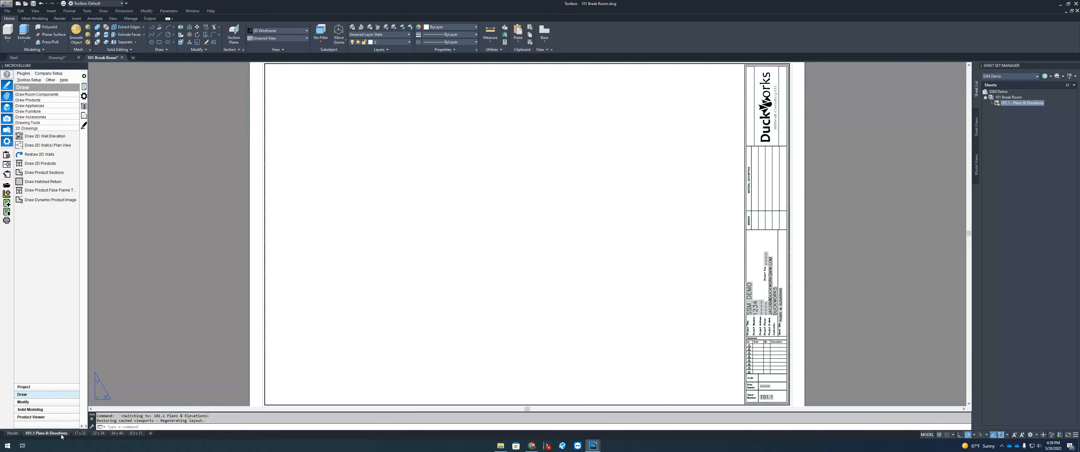